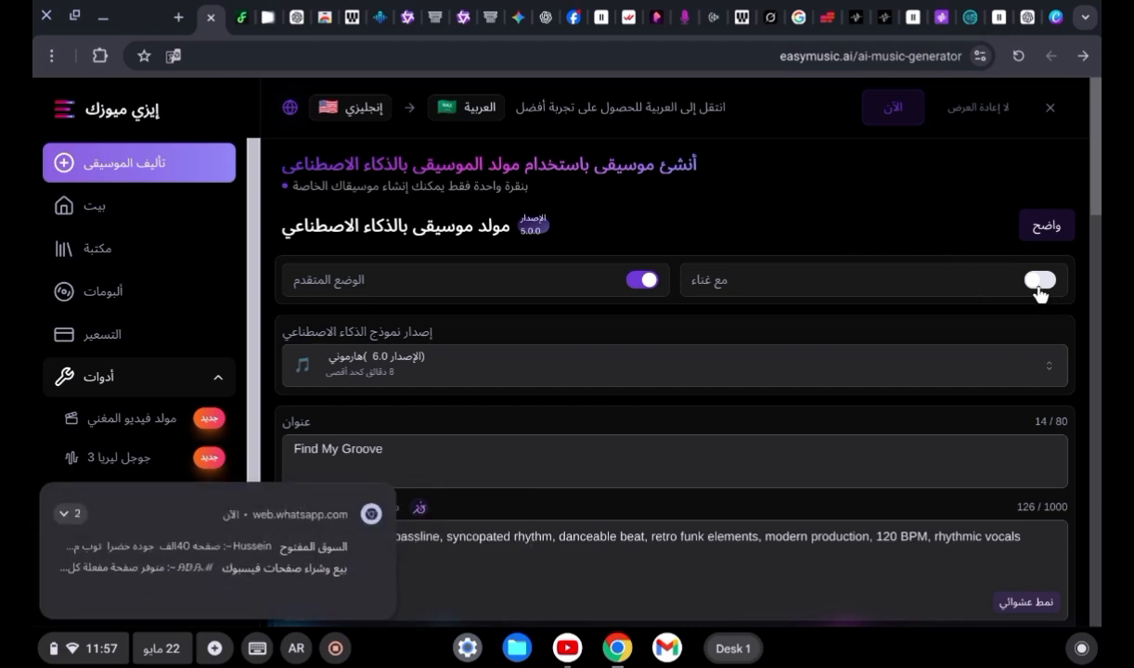
Keep the song set to include vocals and choose the هارموني (6.0) AI model version.
left_click(1039, 290)
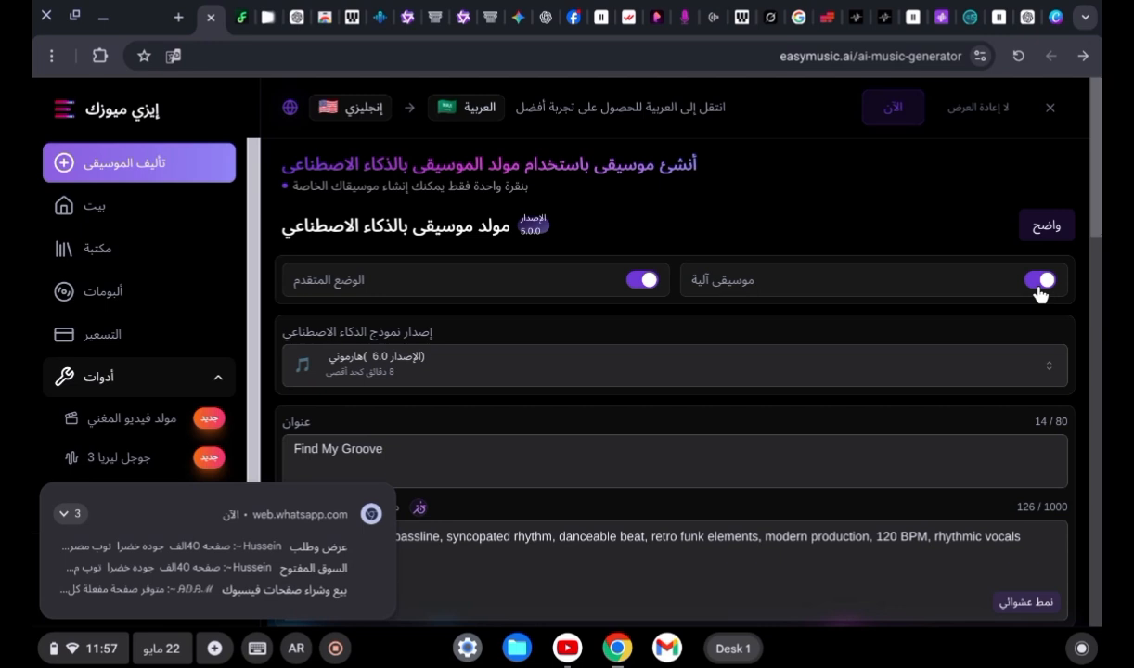
left_click(1039, 289)
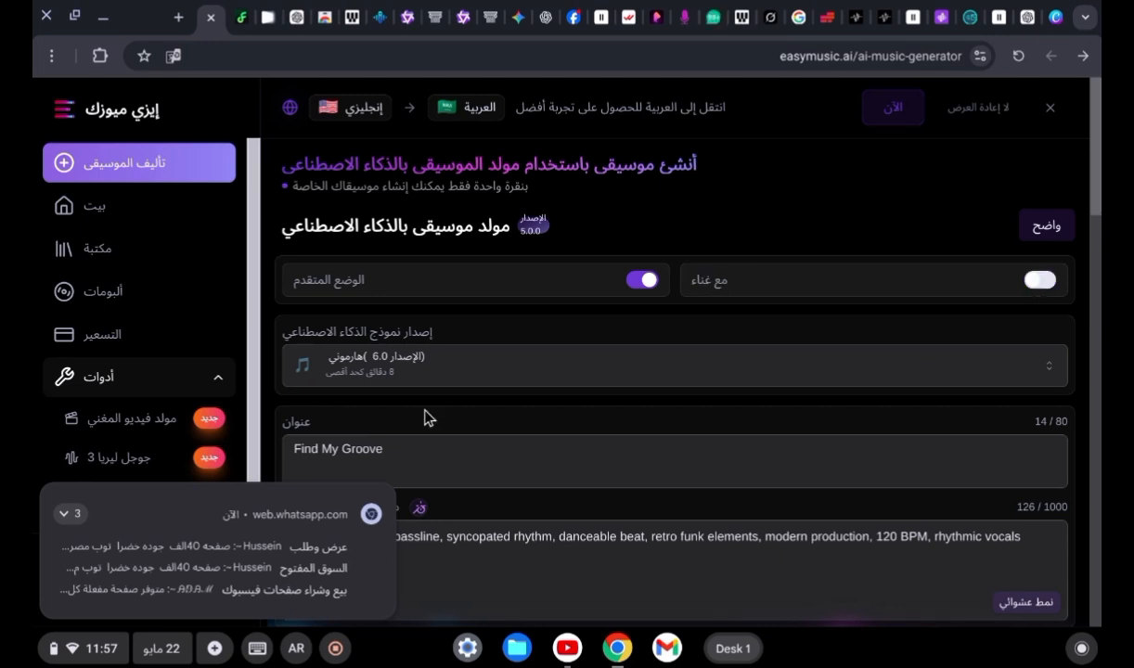
left_click(345, 382)
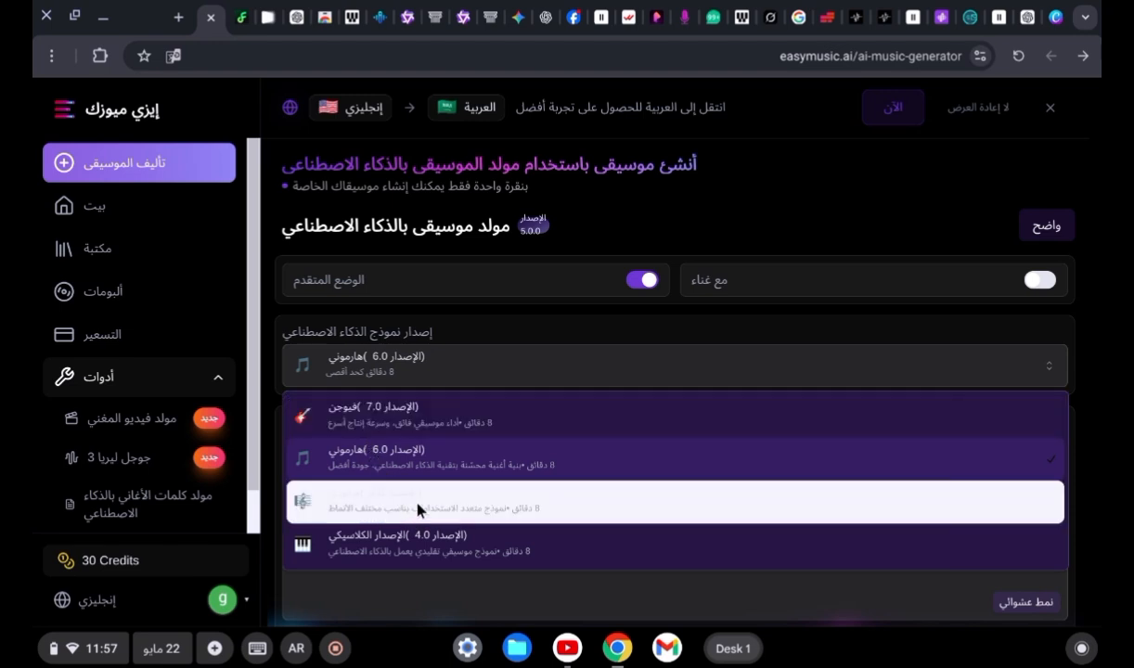
left_click(408, 464)
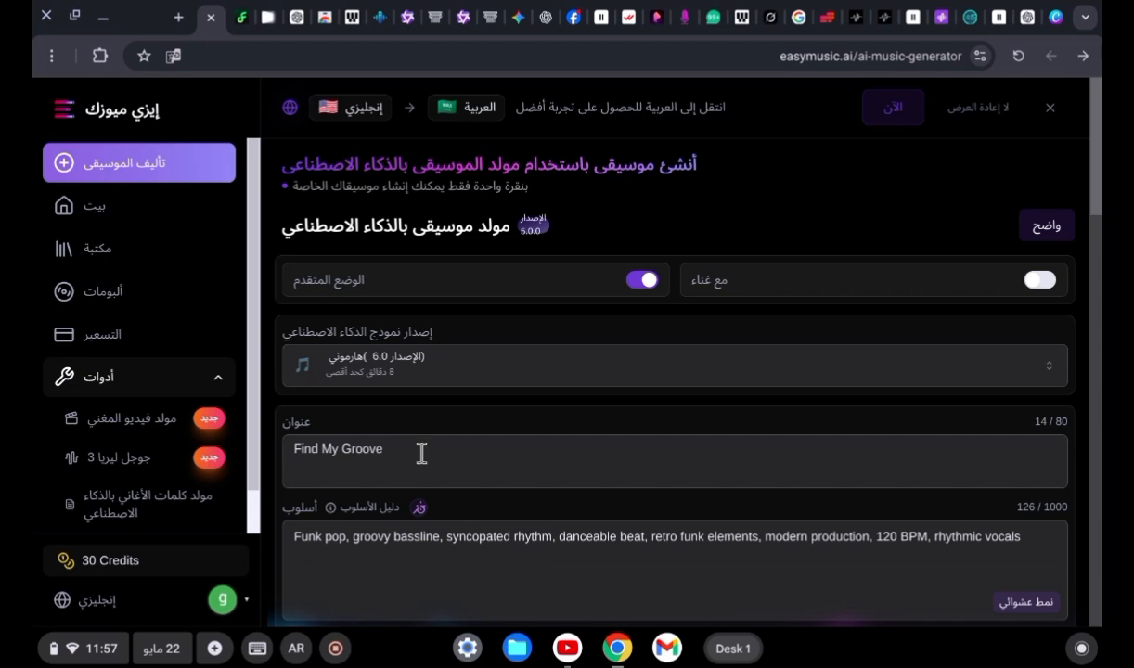
Replace the song title with "اغنية حزينه".
scroll(422, 453, "down", 5)
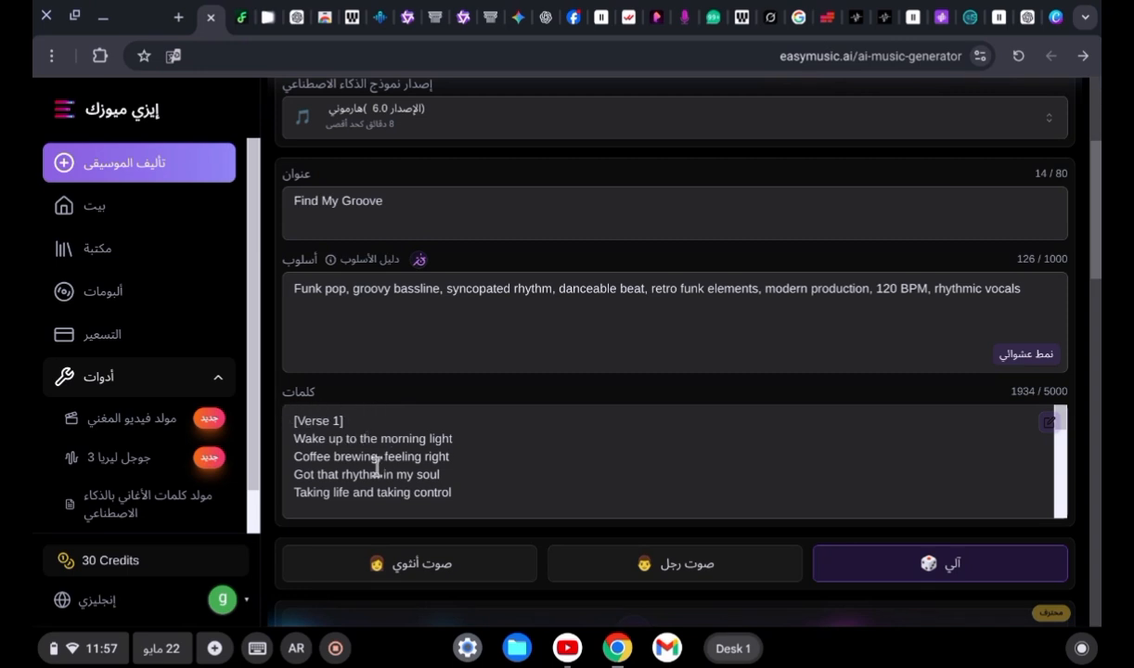
scroll(368, 466, "down", 3)
scroll(369, 467, "up", 3)
scroll(347, 372, "up", 1)
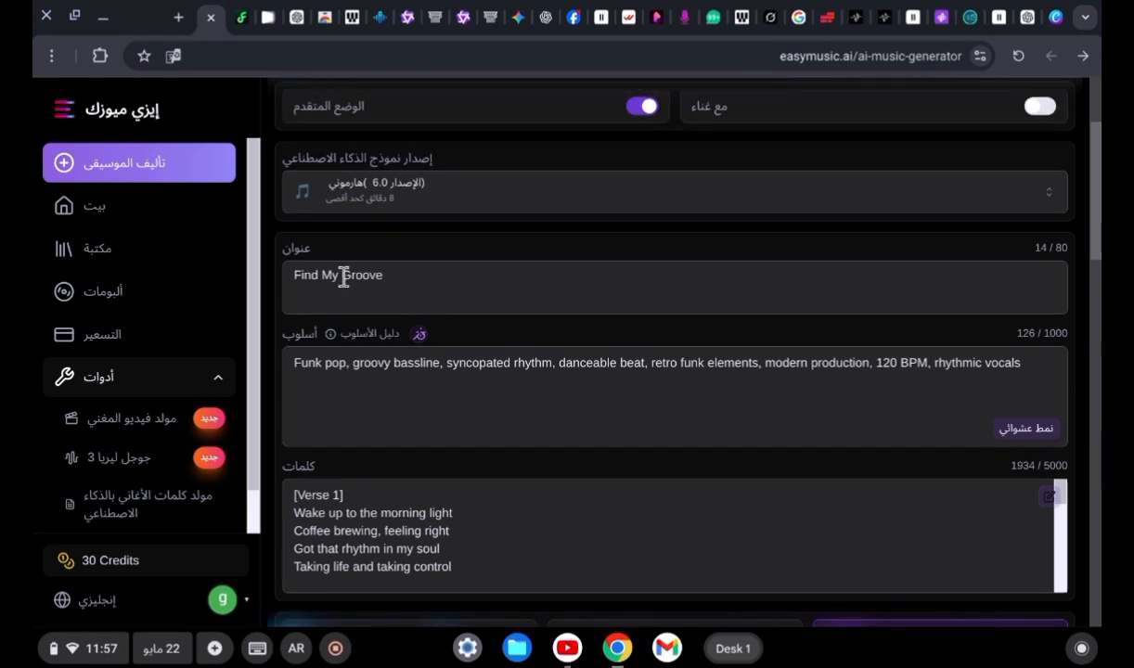
left_click(343, 277)
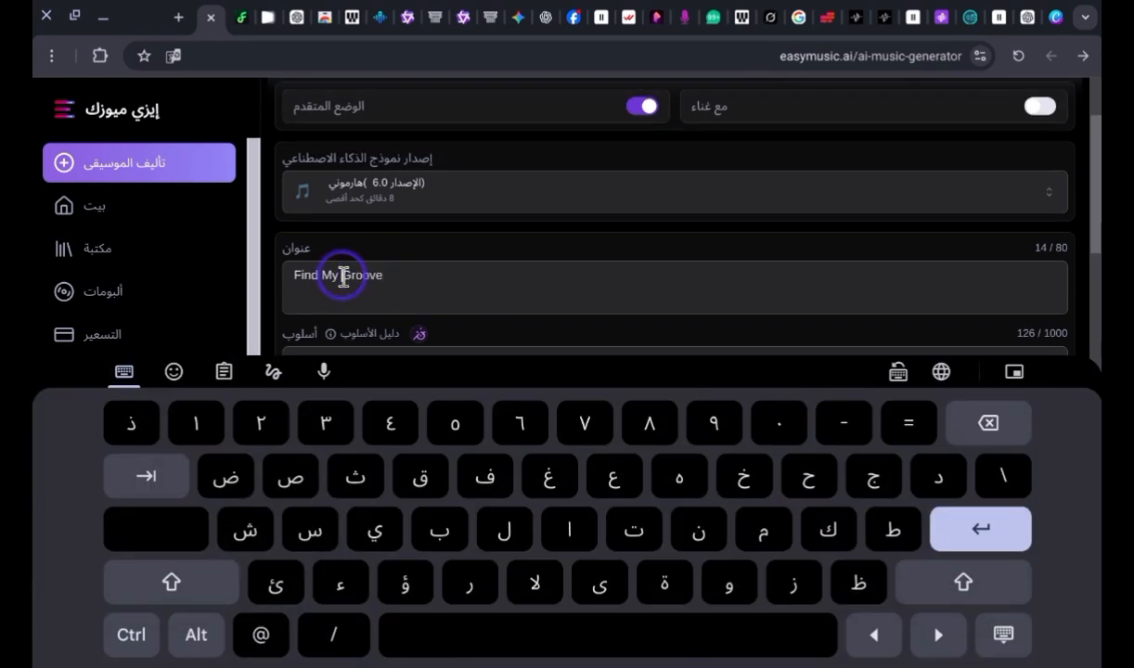
triple_click(343, 276)
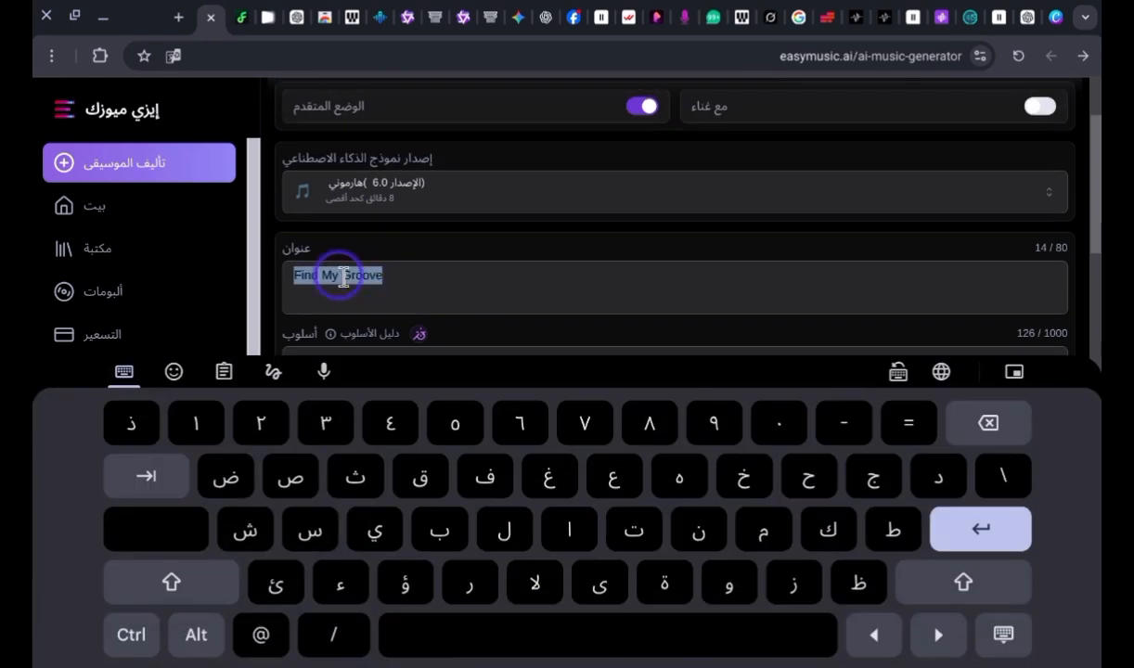
left_click(570, 527)
left_click(549, 476)
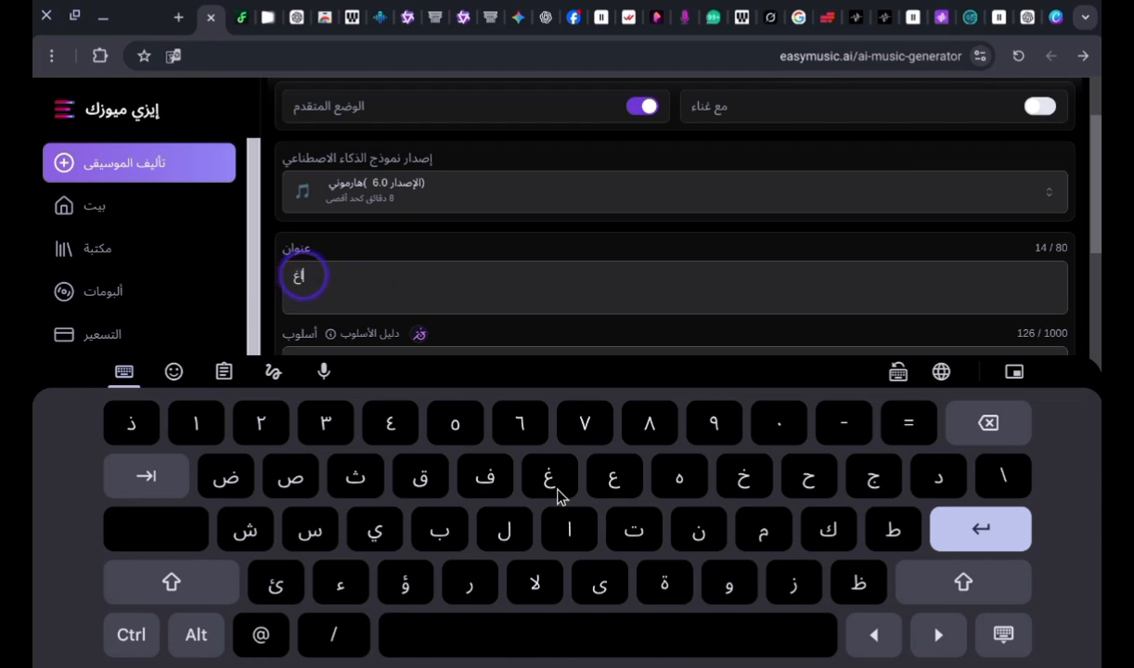
left_click(699, 535)
left_click(368, 536)
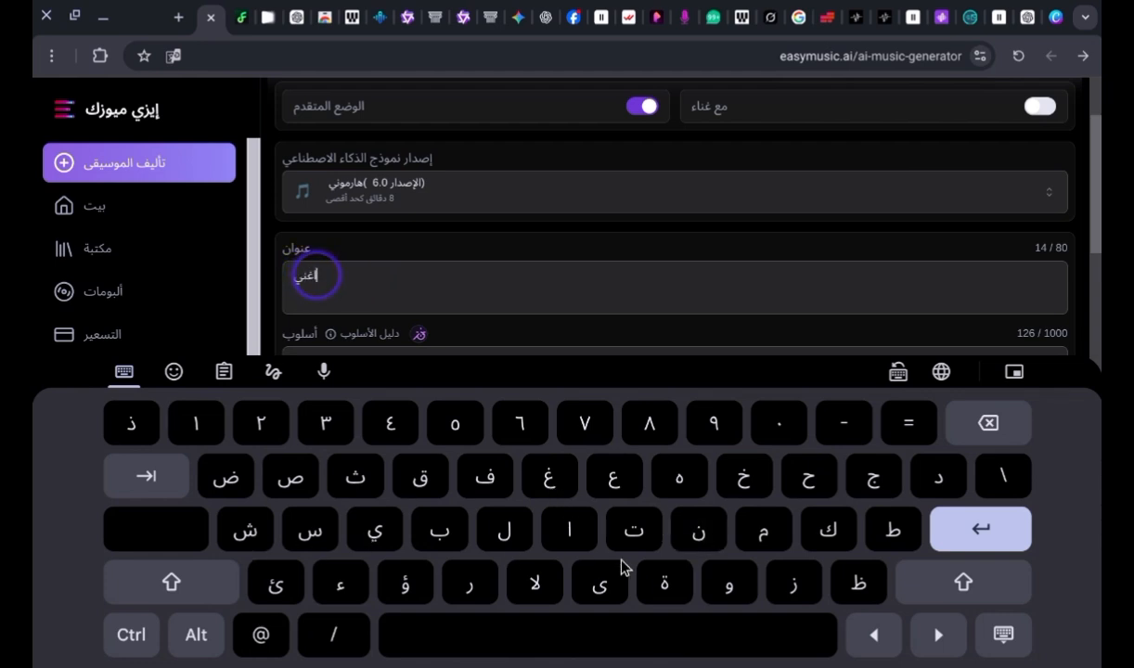
left_click(647, 594)
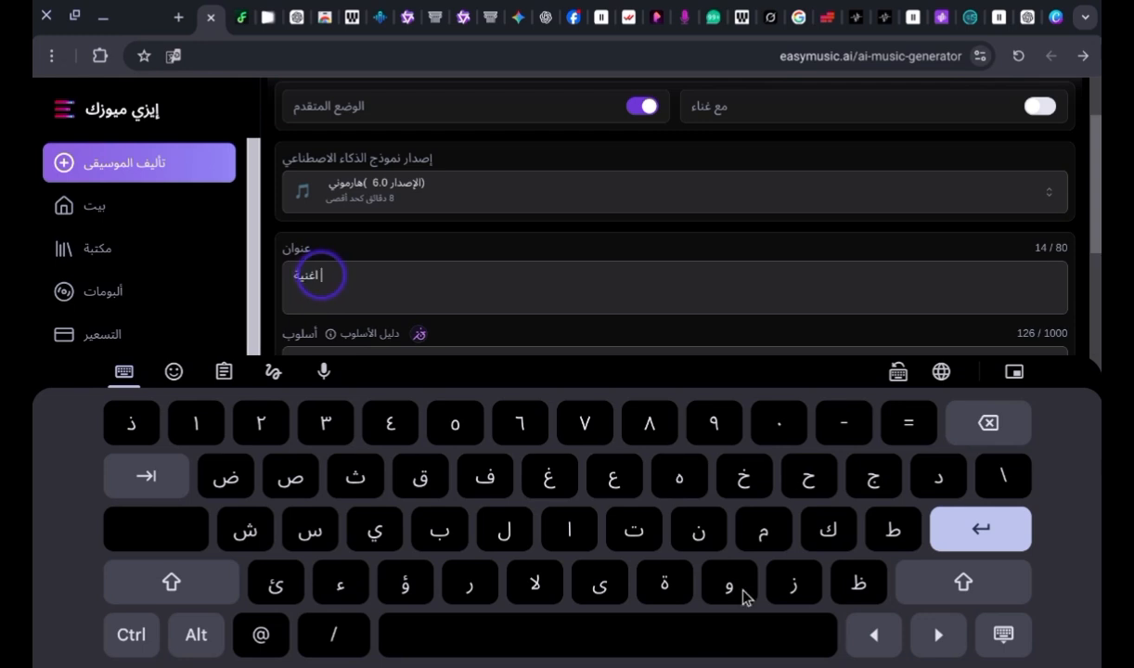
left_click(823, 471)
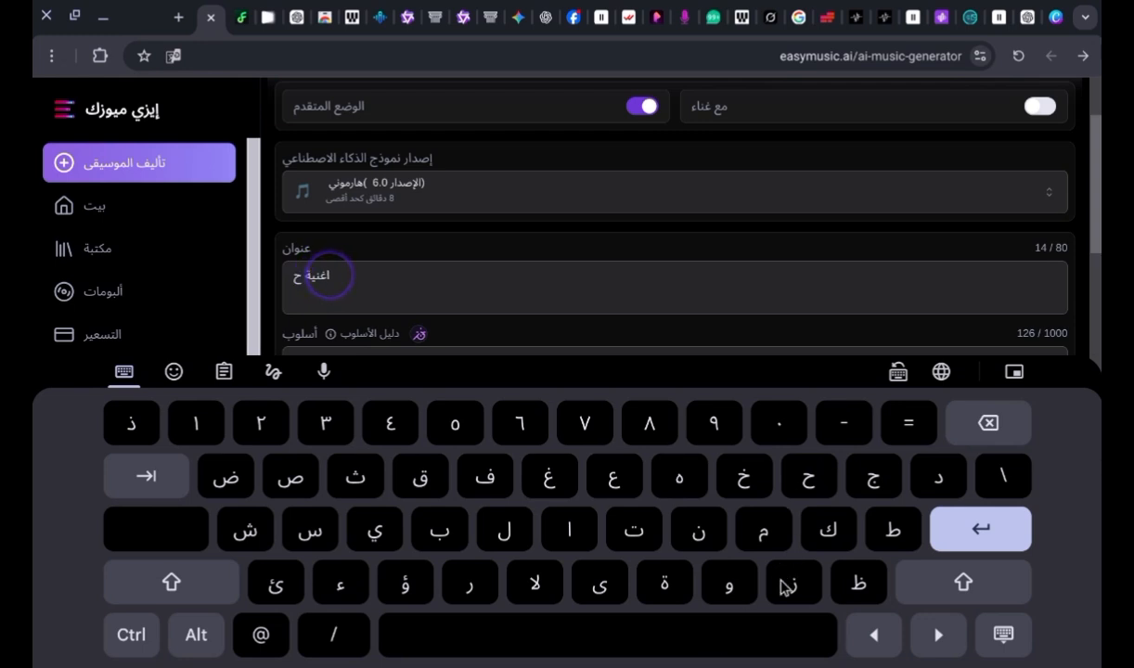
left_click(784, 574)
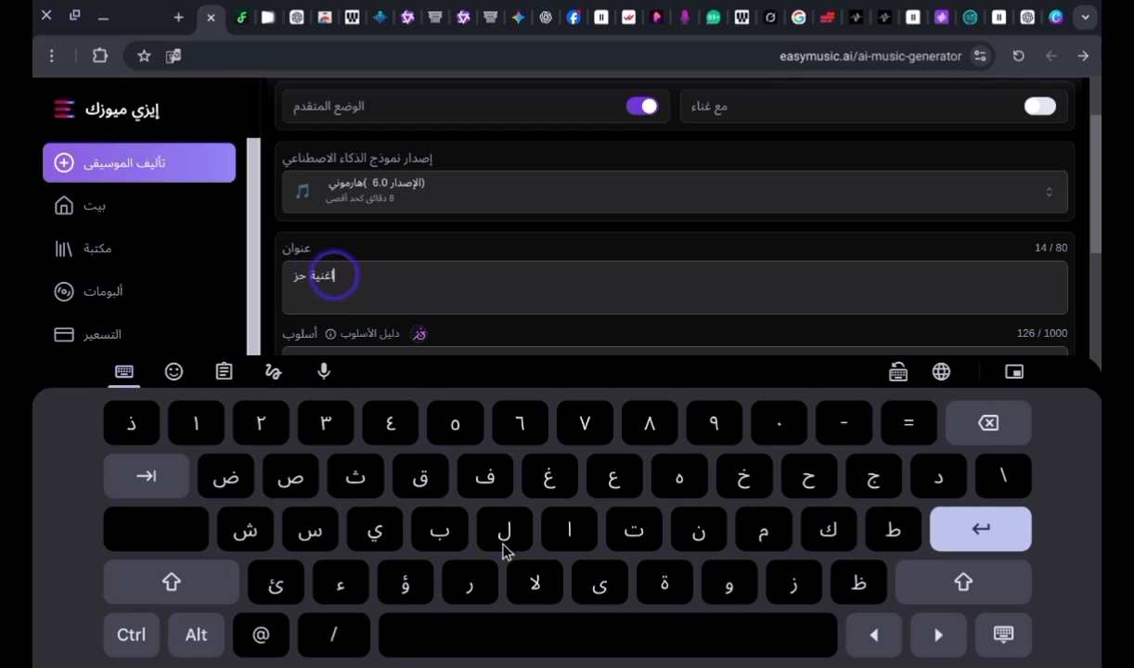
left_click(399, 536)
left_click(687, 526)
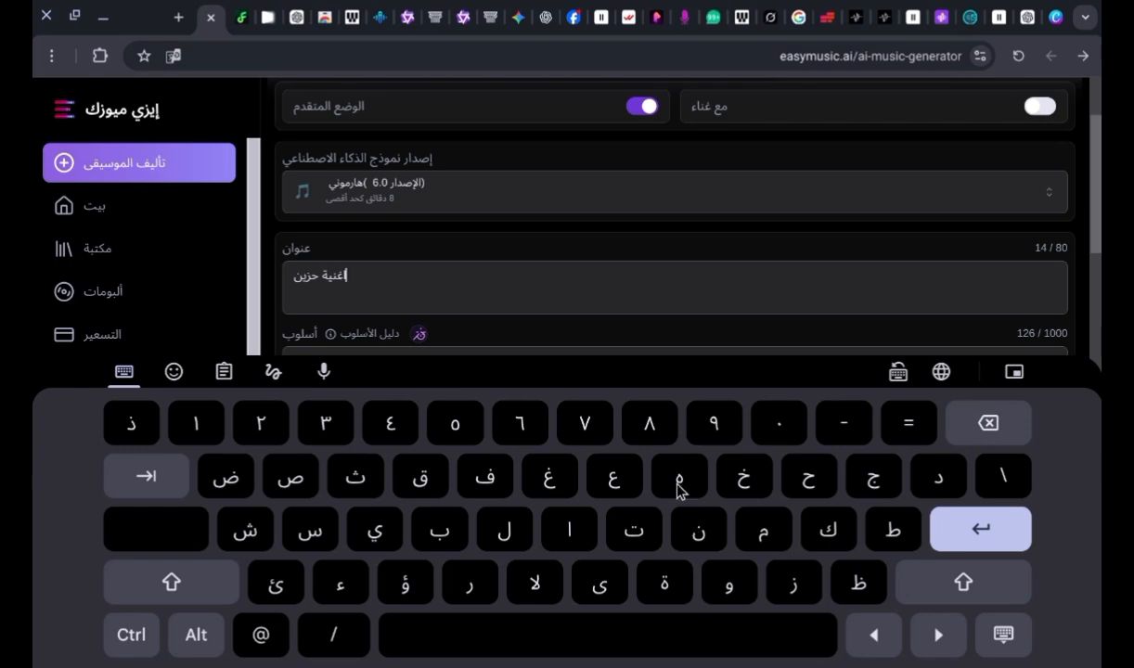
left_click(663, 472)
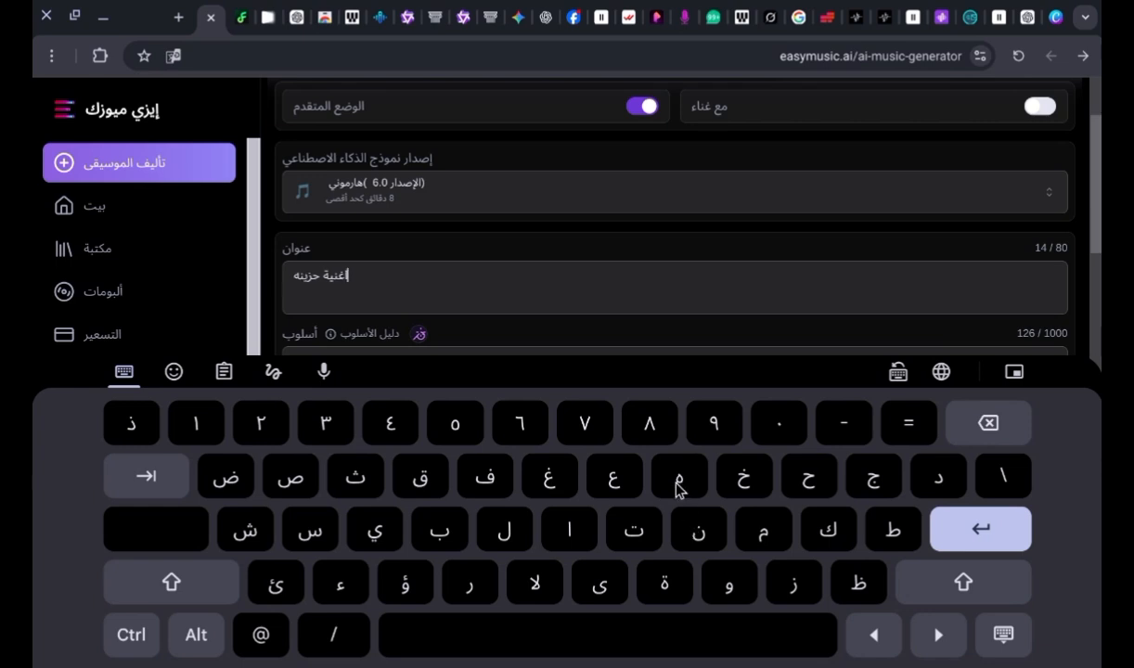
left_click(1005, 636)
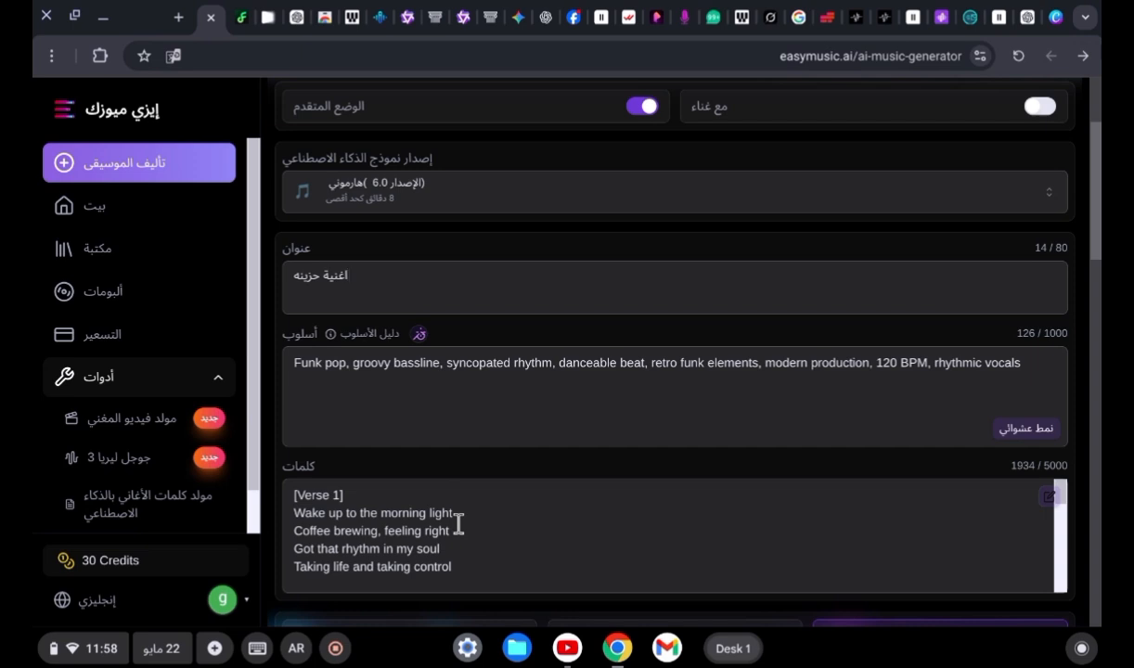
Switch to ChatGPT and send the prompt "اكتبلي كلمات اغنيه حزينه بالستايلات بتاعتها تكون كامله".
left_click(301, 33)
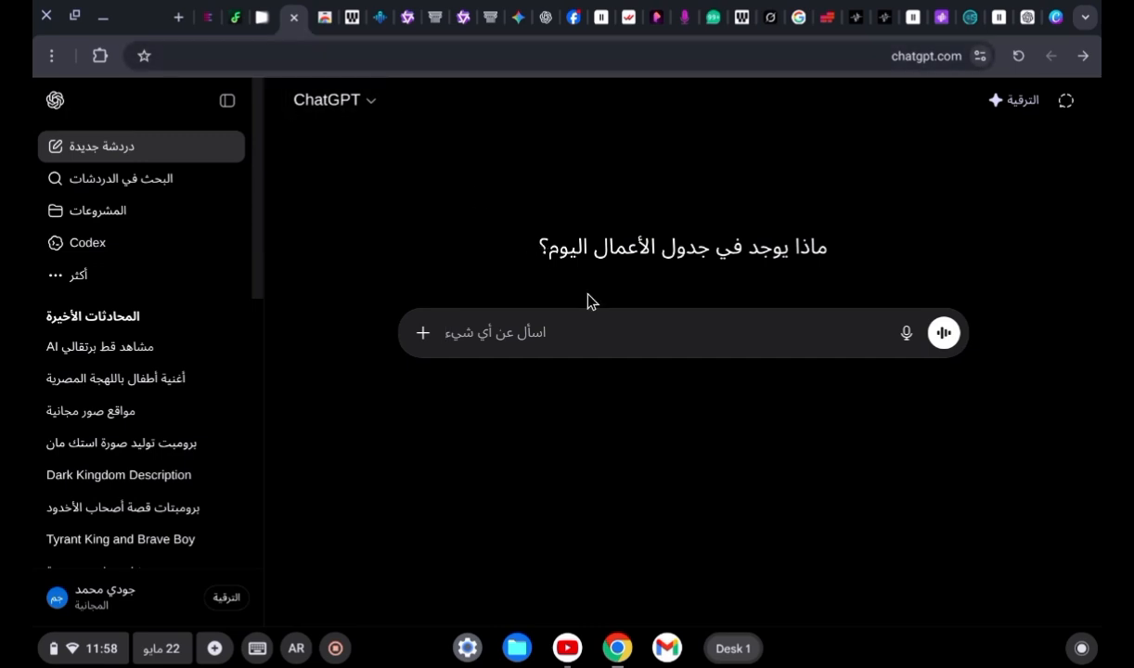
left_click(617, 331)
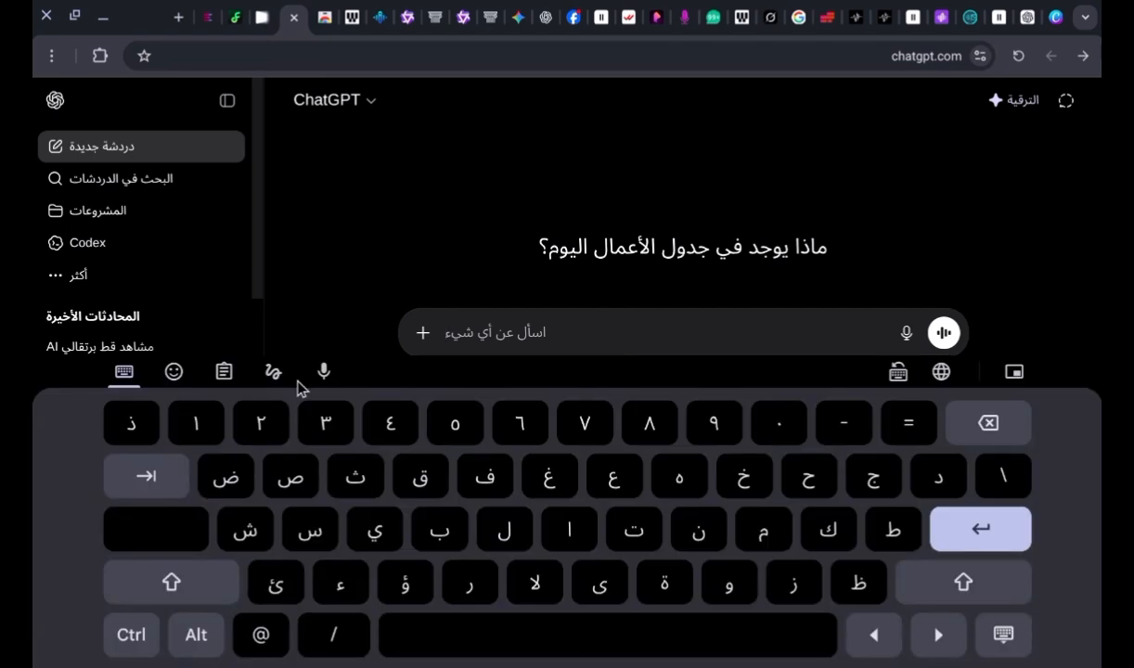
left_click(224, 371)
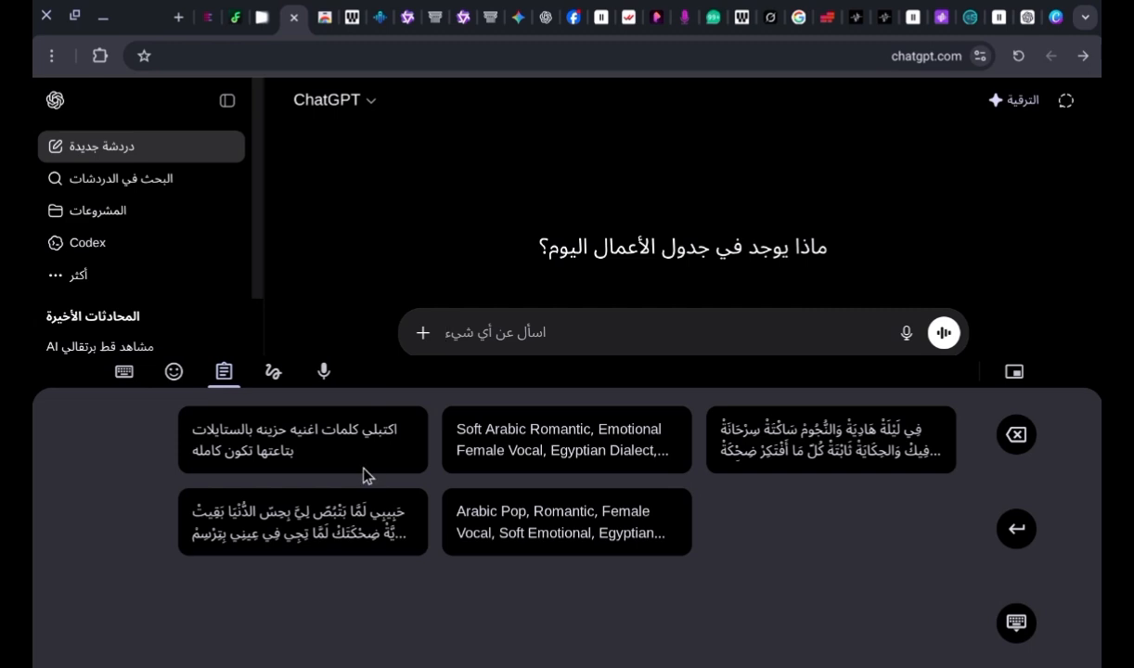
left_click(346, 446)
left_click(124, 372)
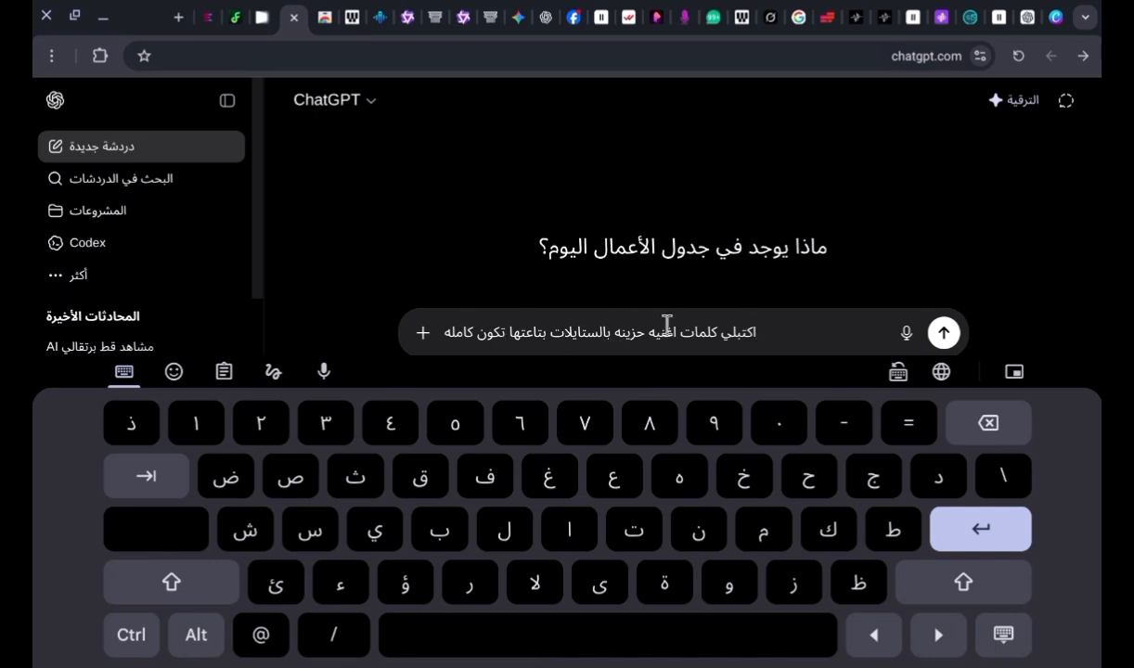
left_click(943, 333)
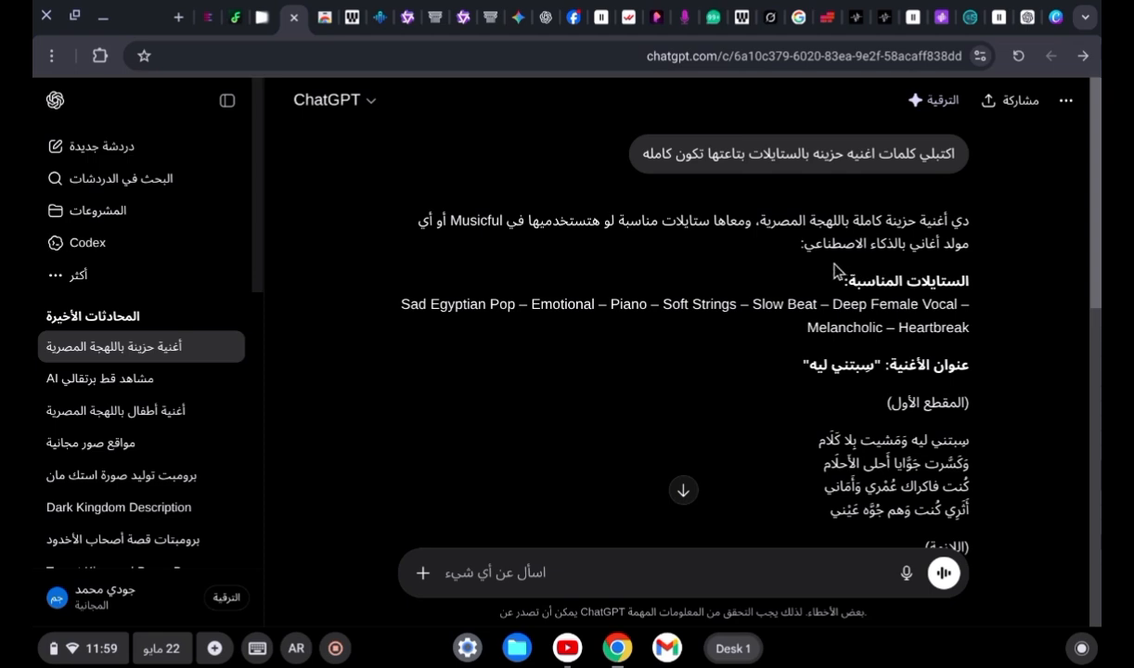
Copy the full line of suggested music styles, starting with "Sad Egyptian Pop", from ChatGPT's reply.
scroll(832, 272, "down", 1)
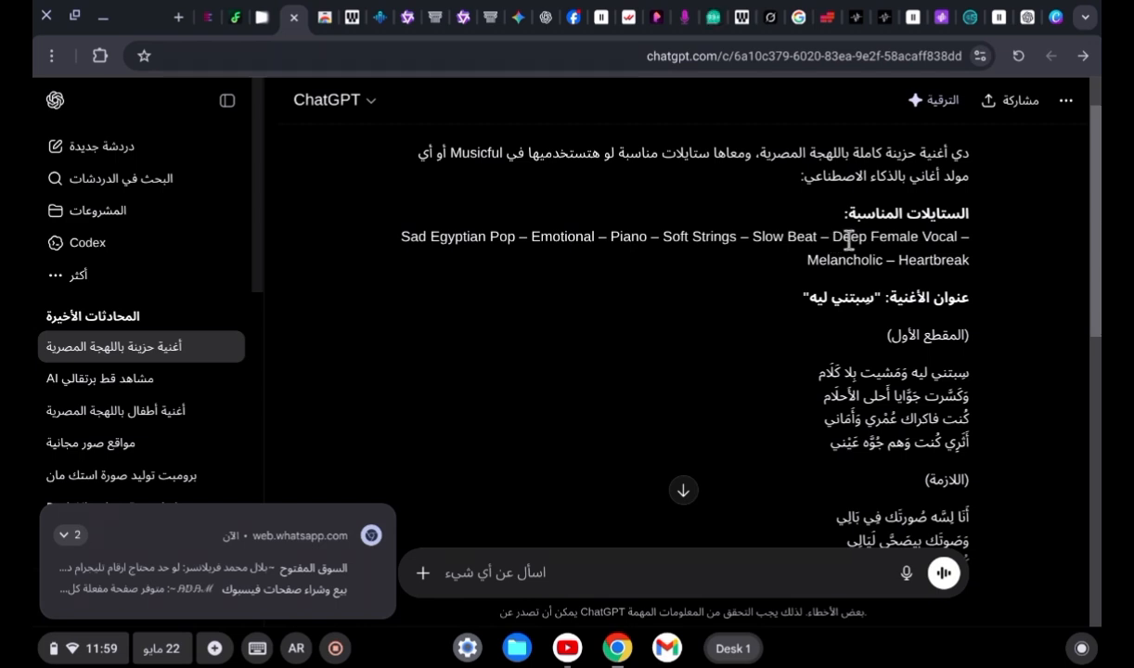
triple_click(849, 239)
right_click(848, 242)
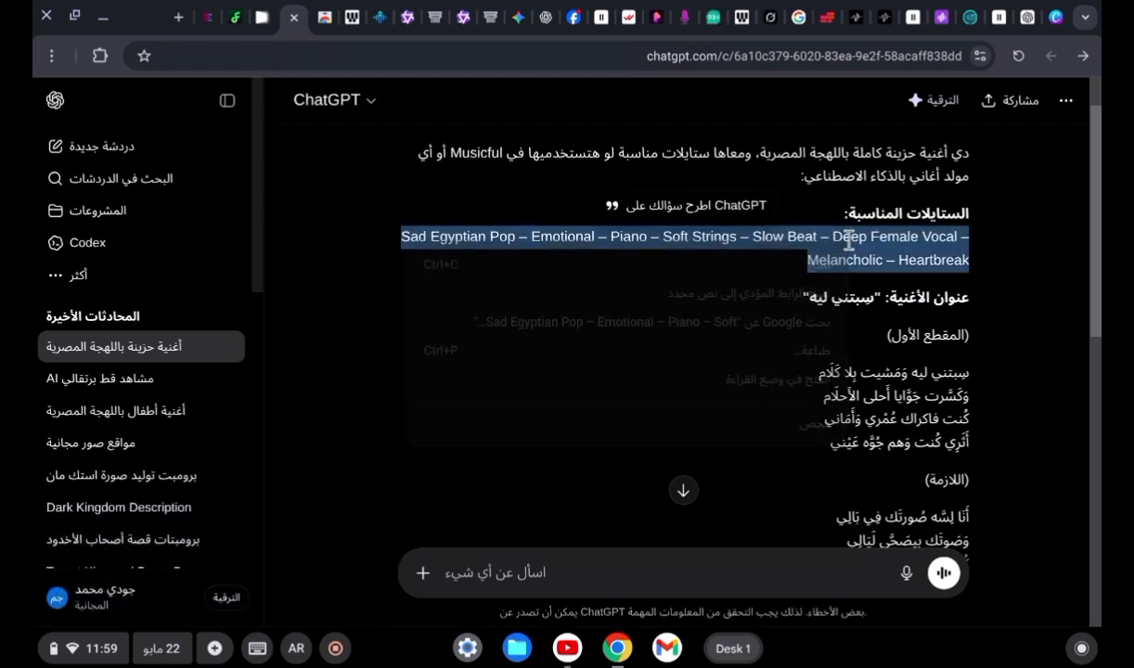
left_click(818, 266)
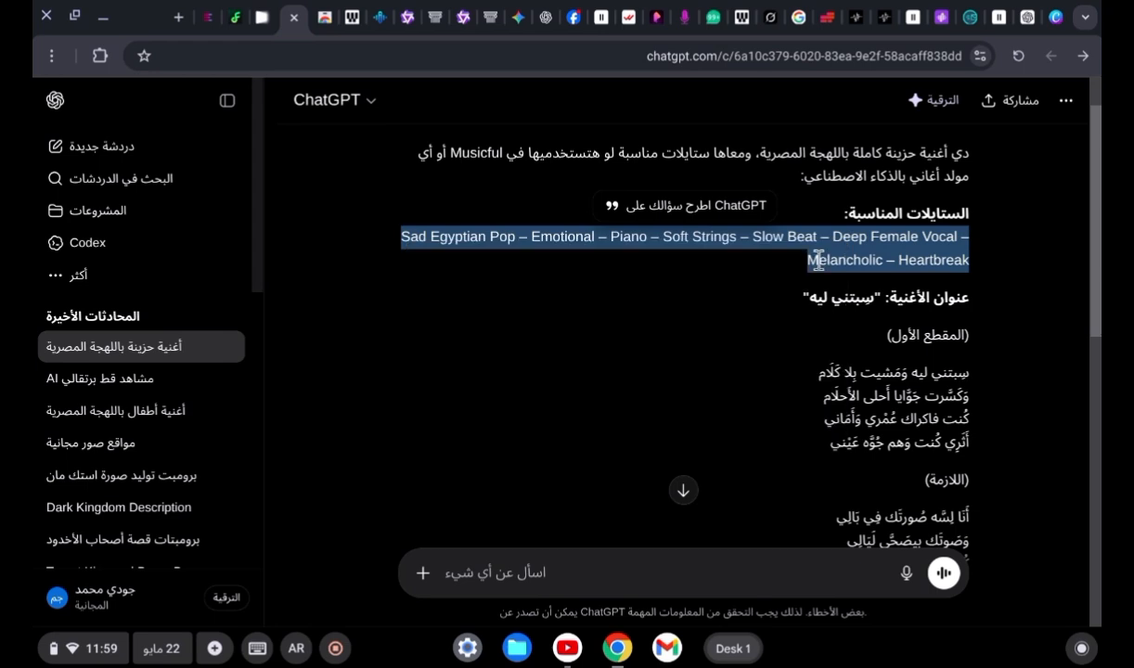
Return to EasyMusic and replace the style with "Sad Egyptian Pop – Emotional – Piano – Soft Strings – Slow Beat – Deep Female Vocal – Melancholic – Heartbreak".
left_click(210, 19)
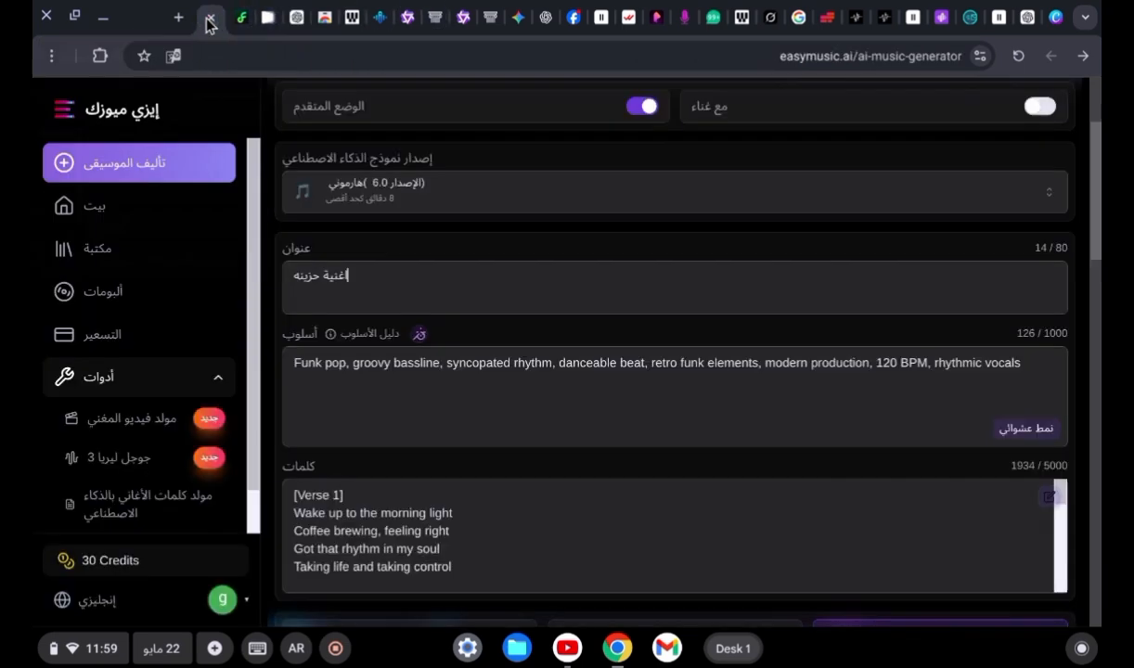
left_click(629, 358)
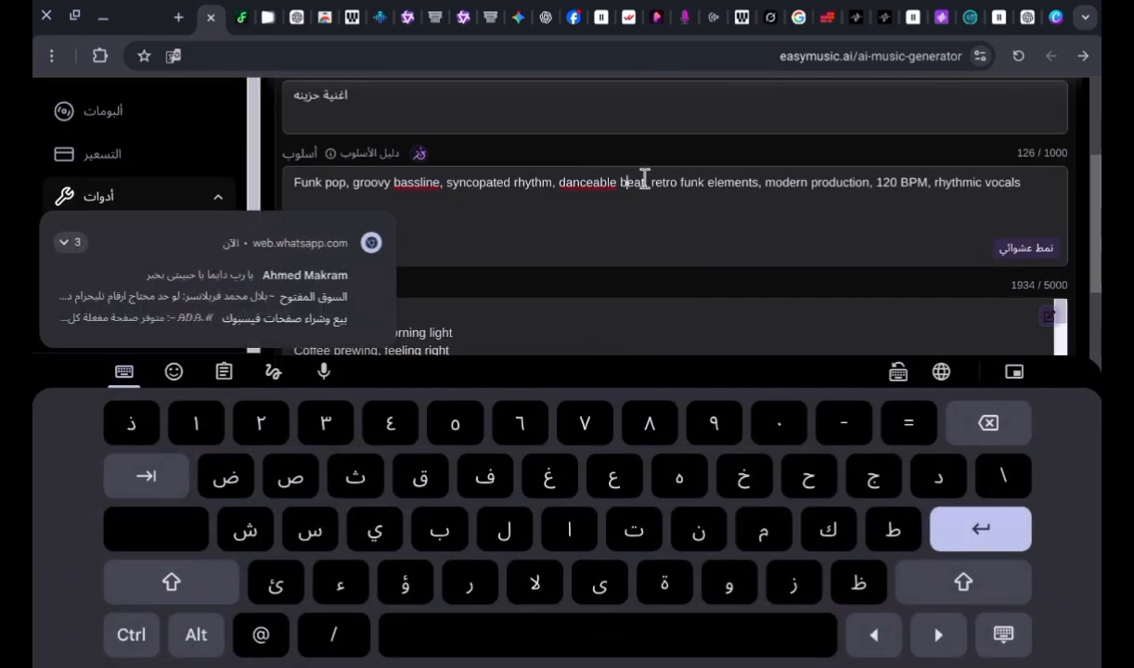
left_click(644, 182)
left_click(52, 224)
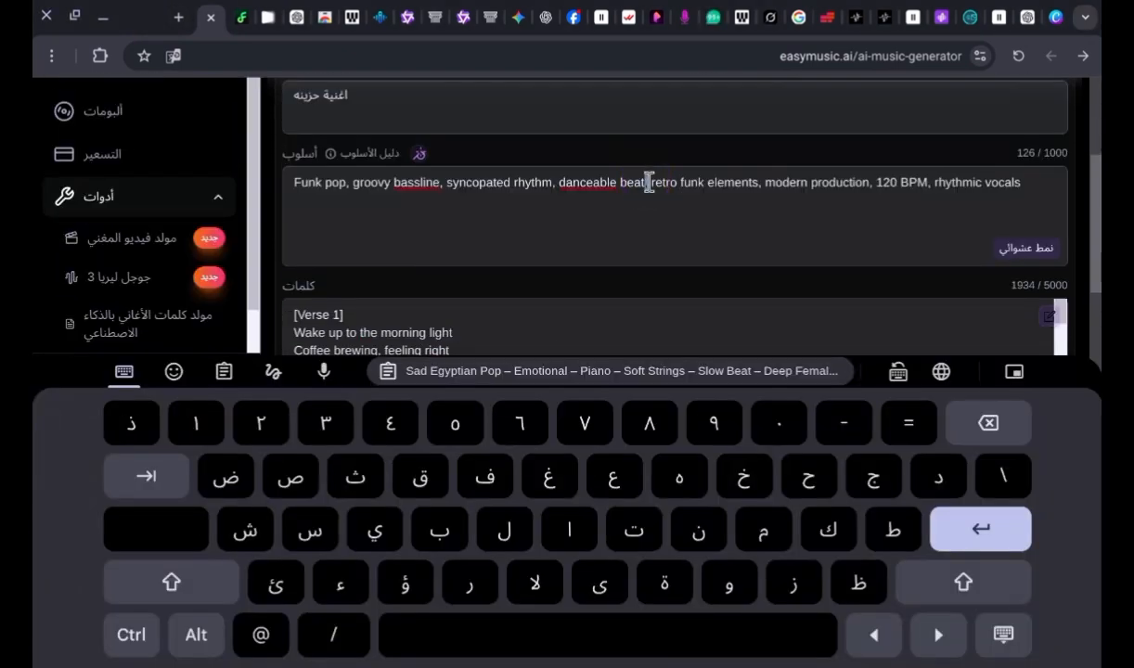
triple_click(649, 182)
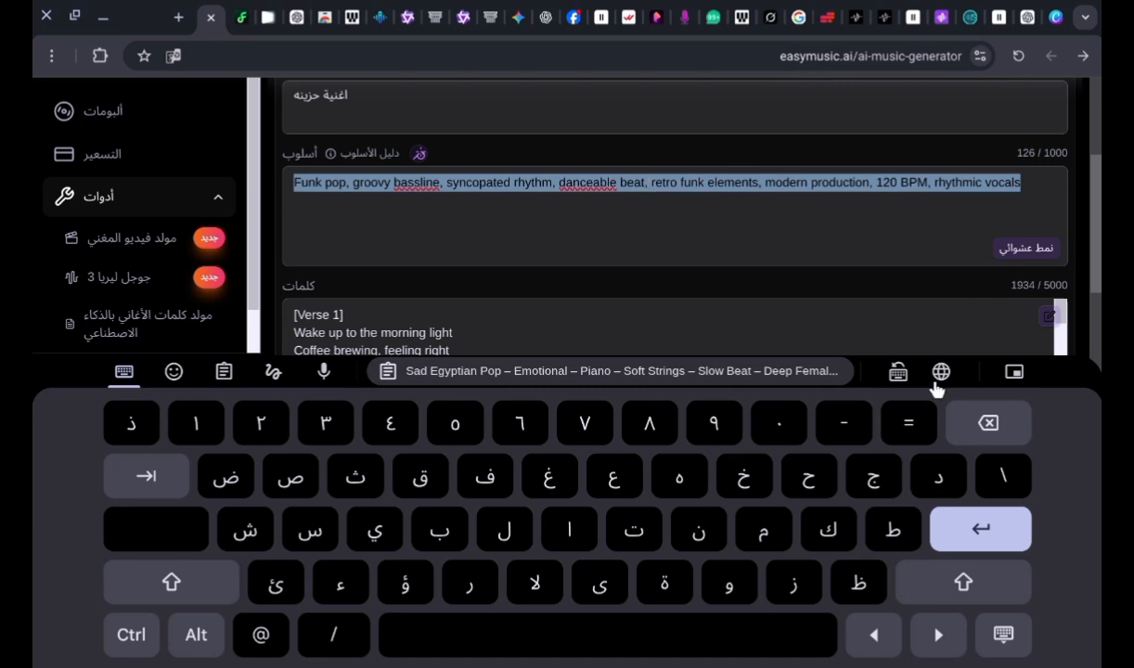
left_click(989, 424)
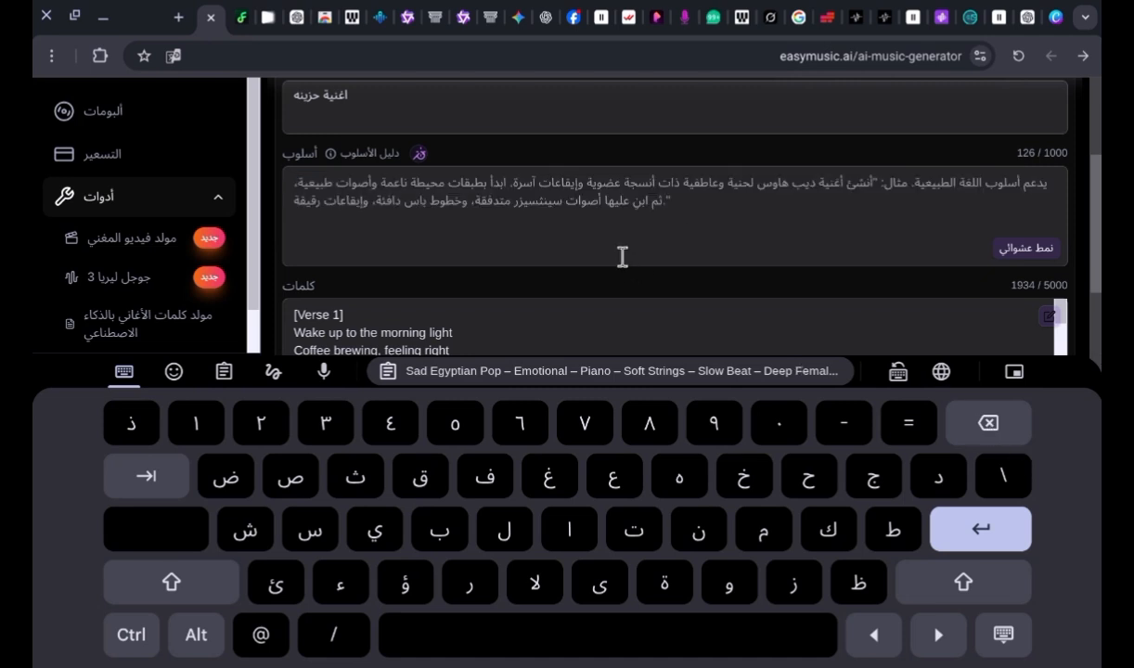
left_click(653, 371)
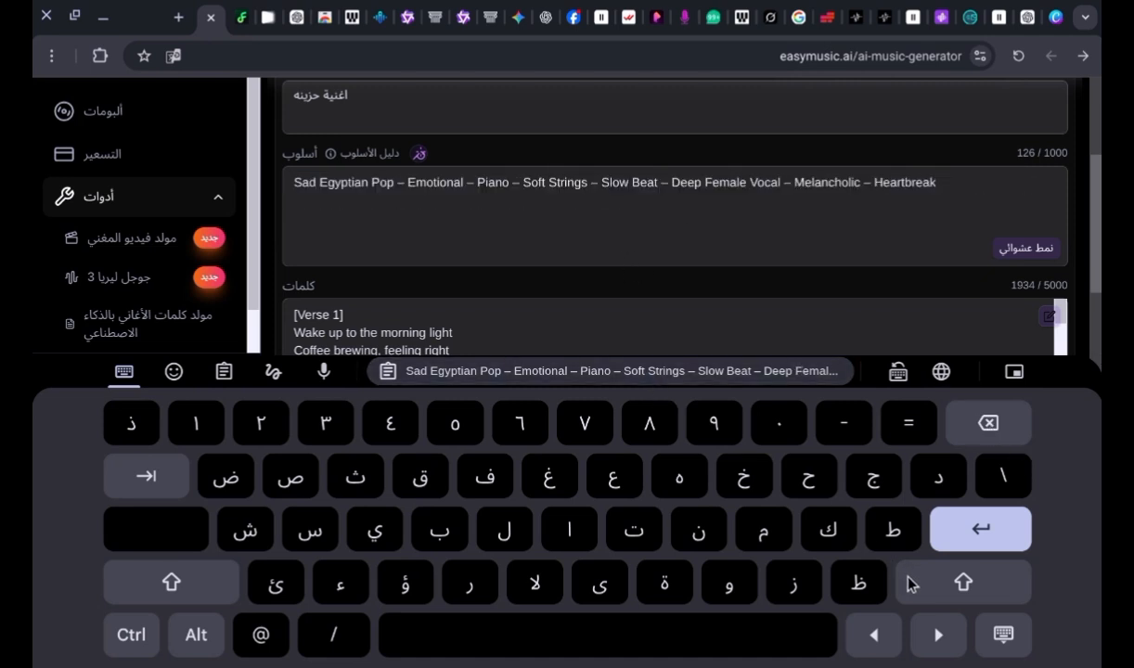
left_click(1000, 636)
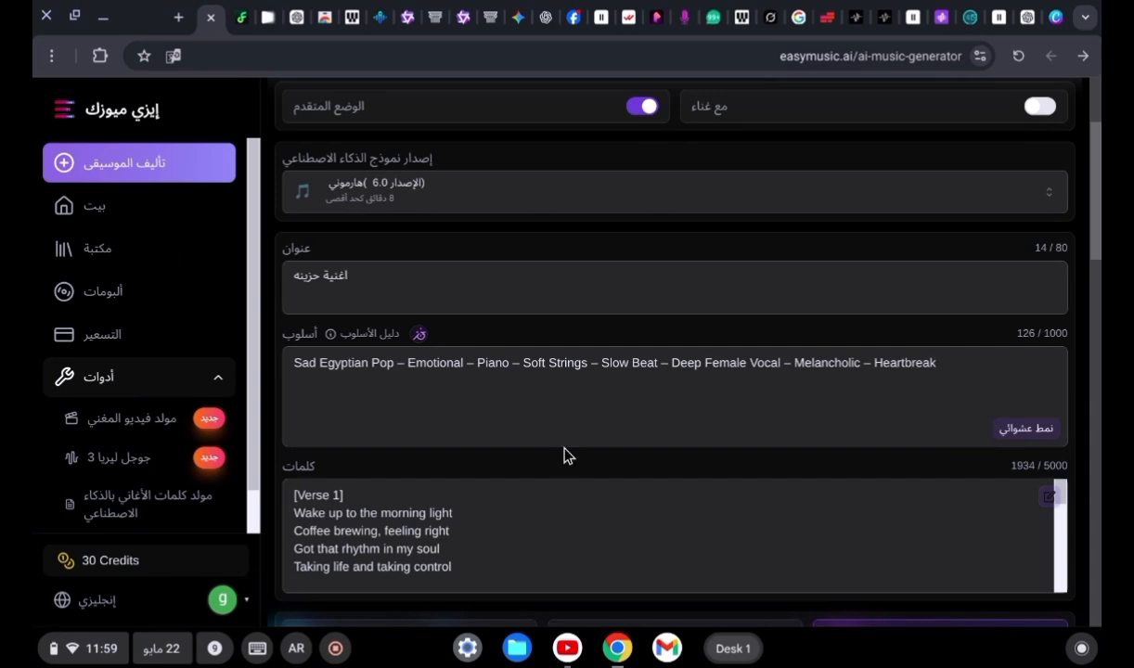
mouse_move(43, 505)
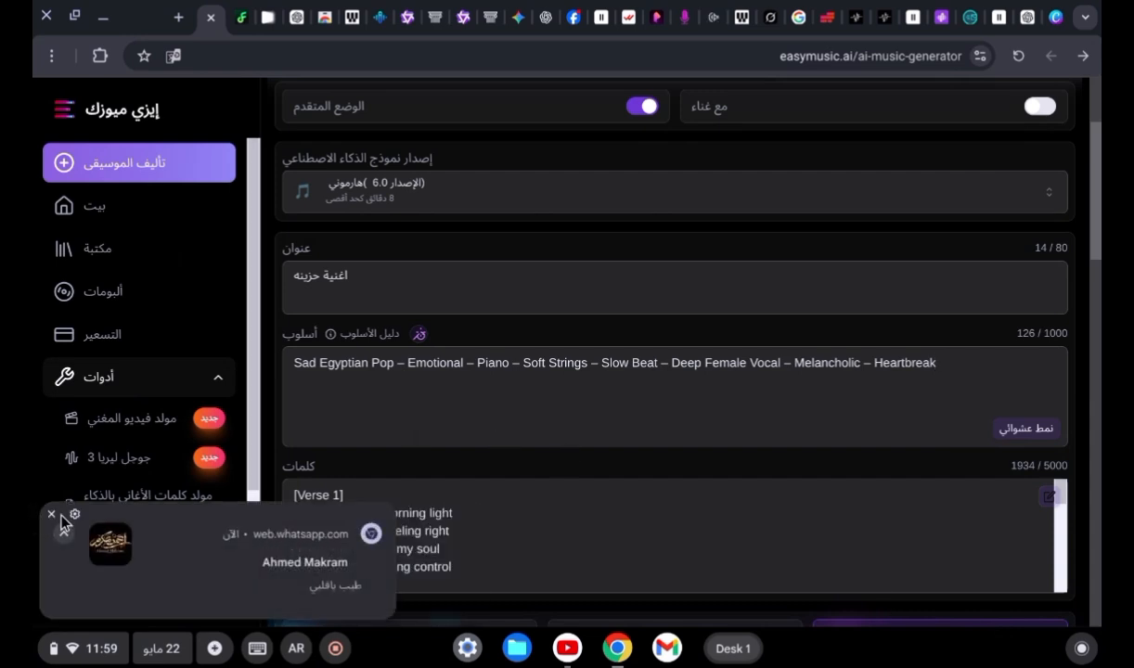
left_click(52, 515)
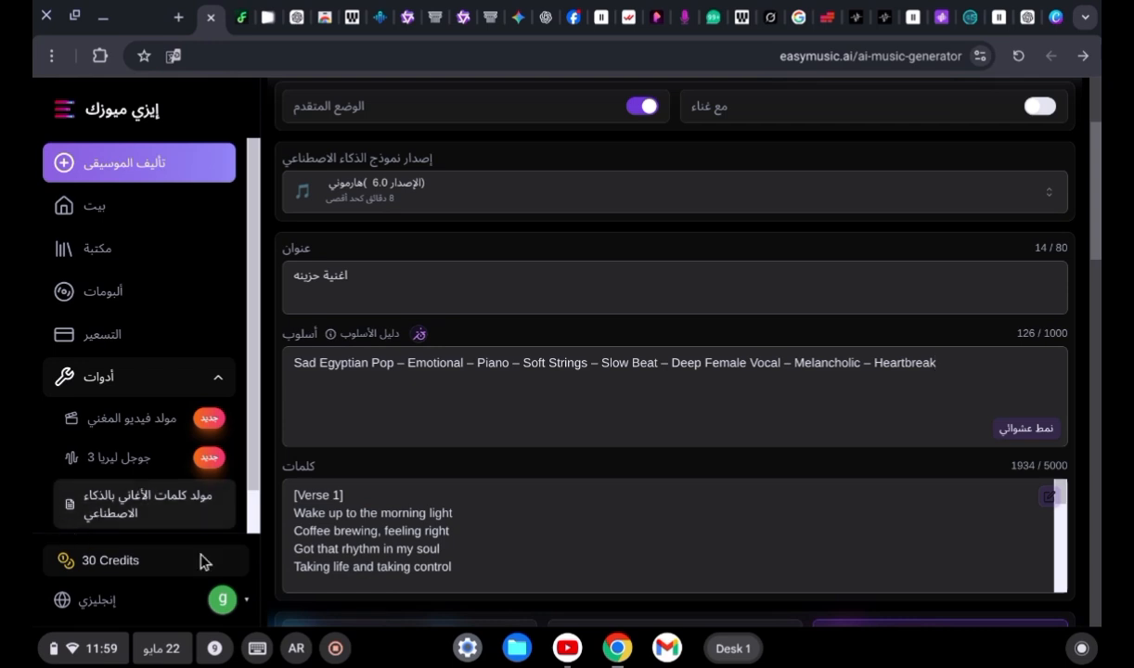
Switch to ChatGPT and copy only the song title "سِبتني ليه" from the reply, without its quotation marks.
left_click(297, 19)
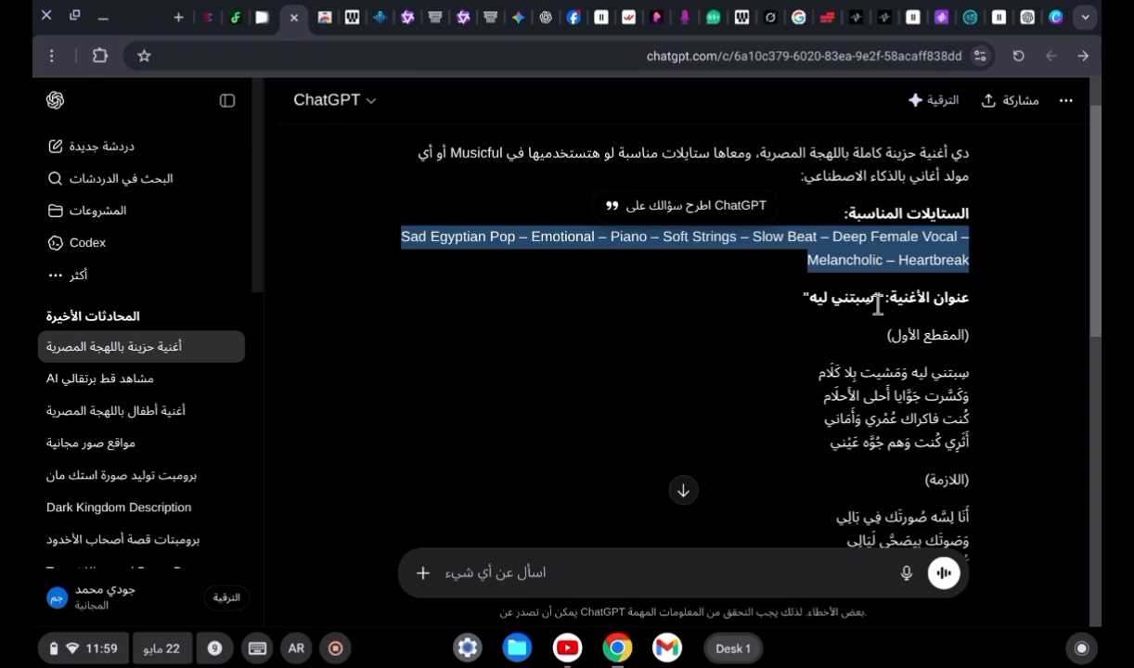
left_click(845, 293)
triple_click(844, 293)
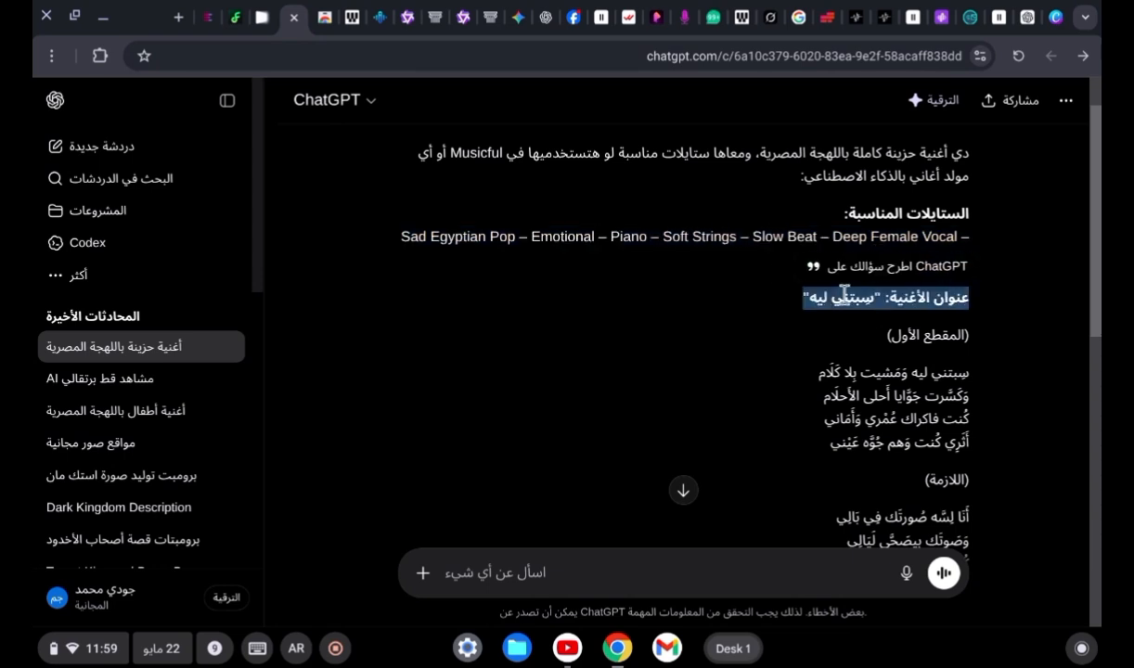
left_click(840, 295)
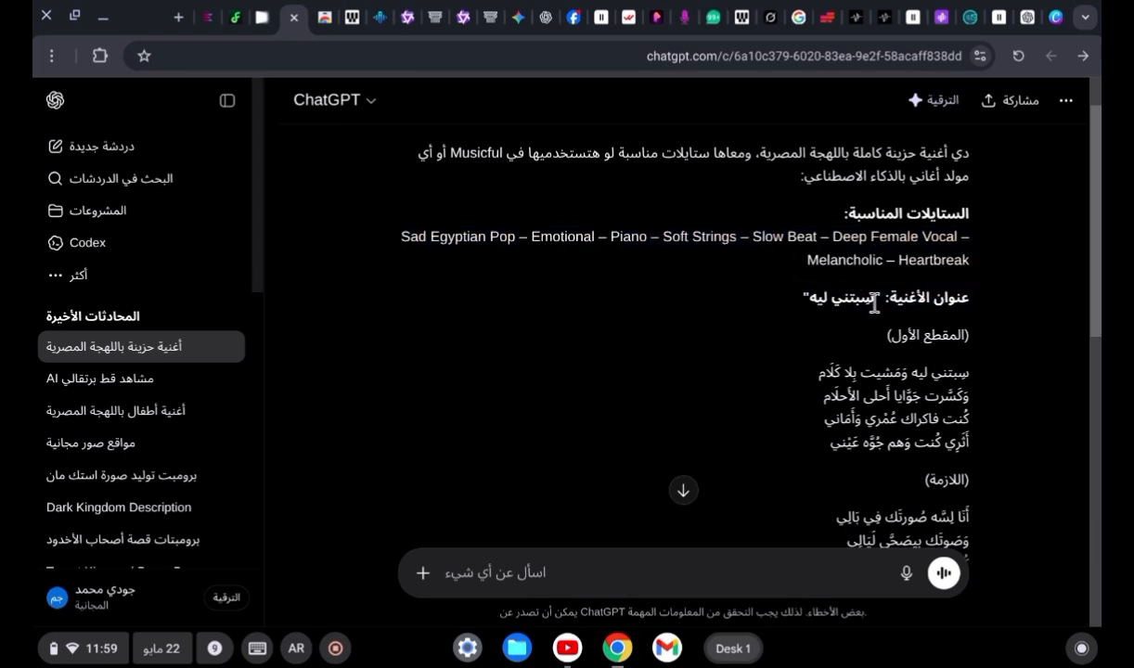
left_click_drag(872, 303, 835, 308)
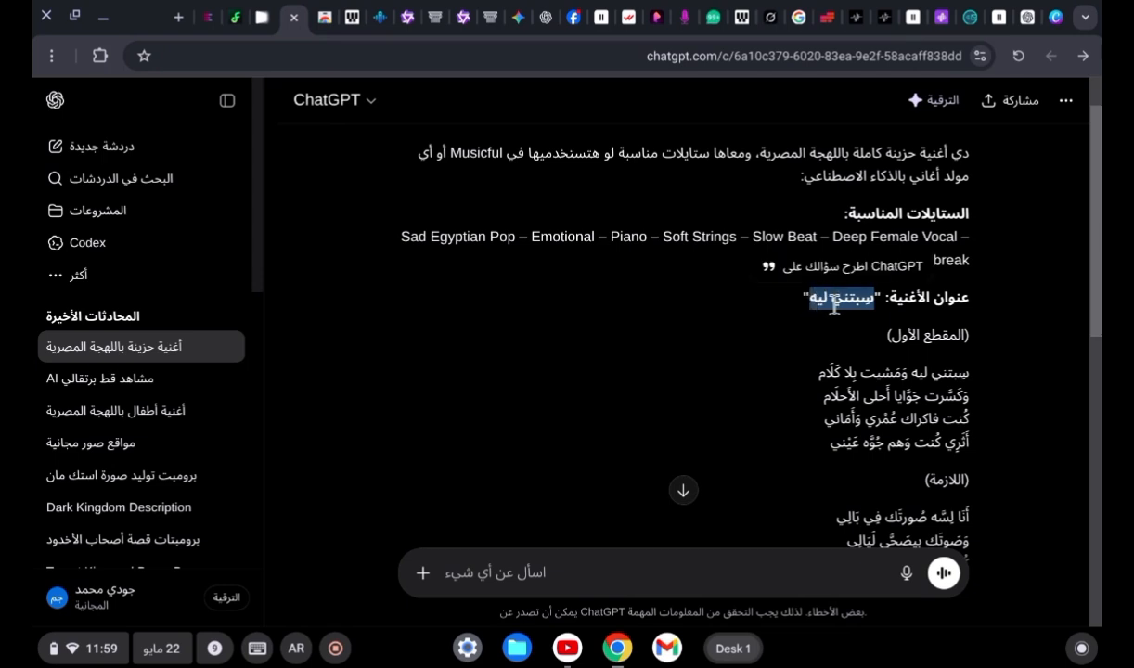
right_click(835, 308)
left_click(762, 325)
Return to EasyMusic and replace the song title with the copied "سِبتني ليه".
left_click(206, 17)
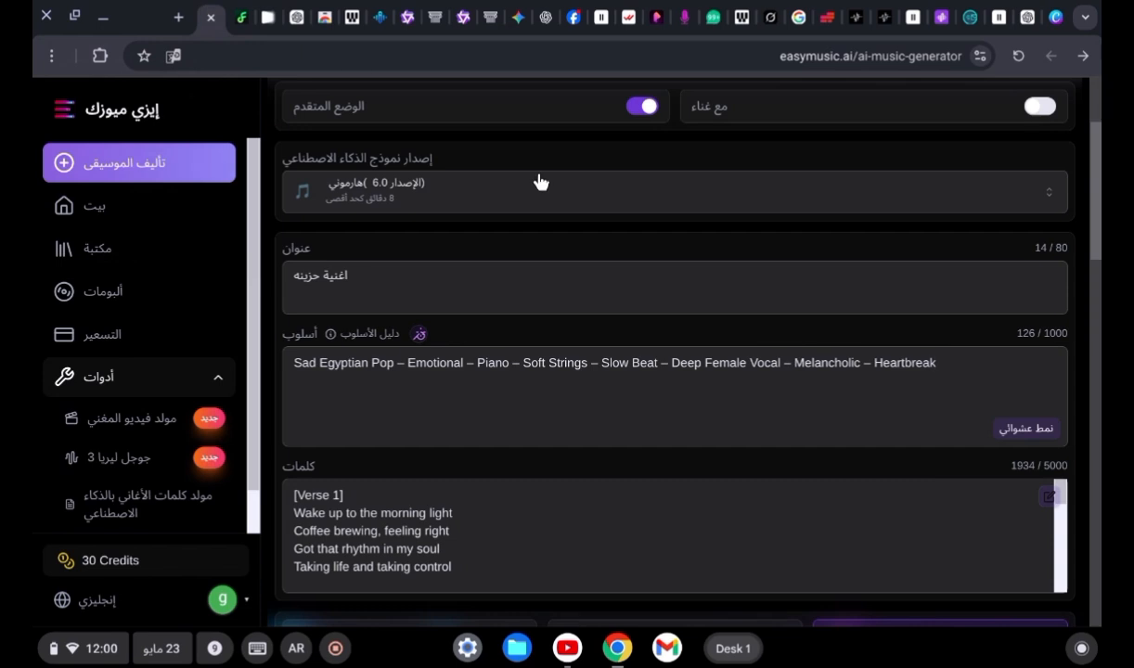
left_click(489, 285)
key("ctrl+a")
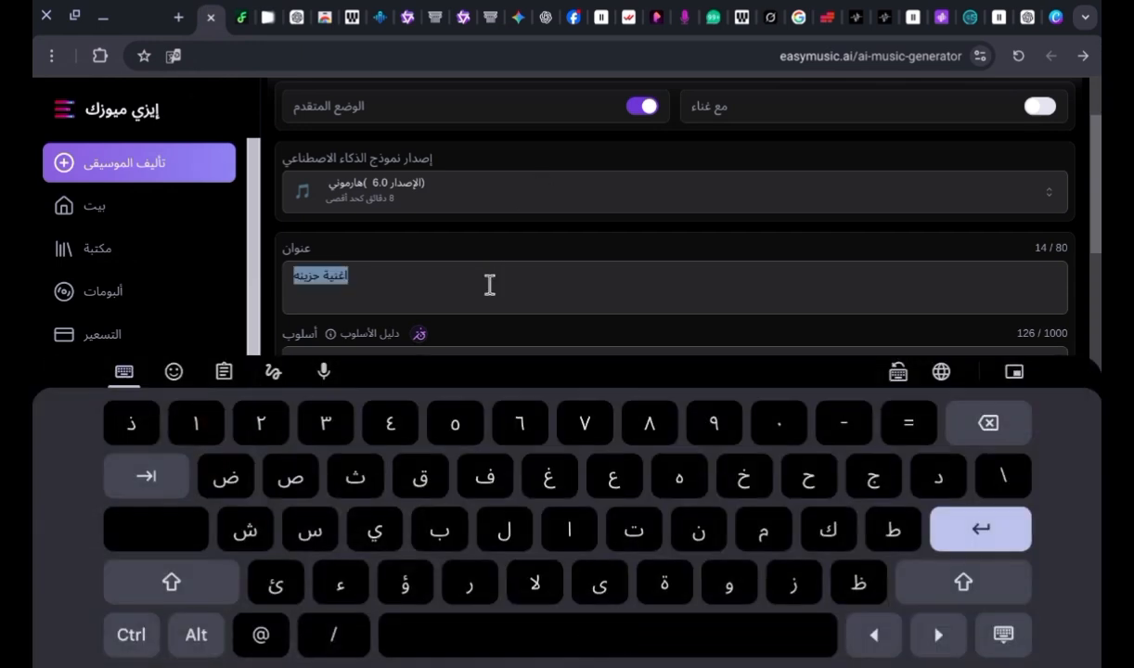
left_click(987, 423)
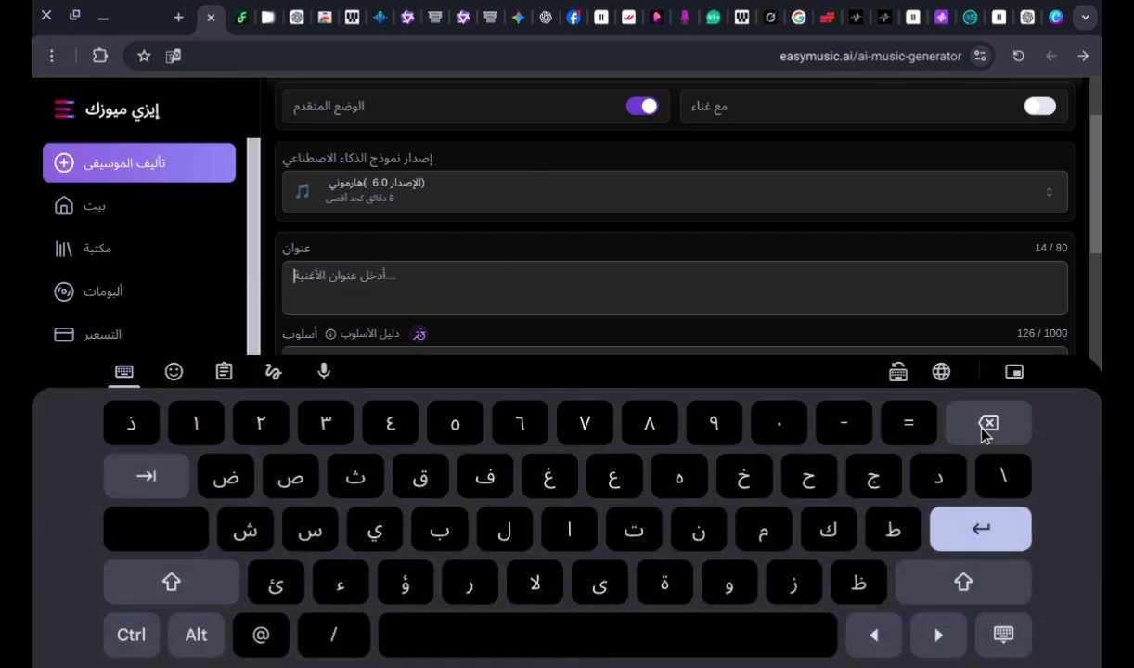
right_click(596, 289)
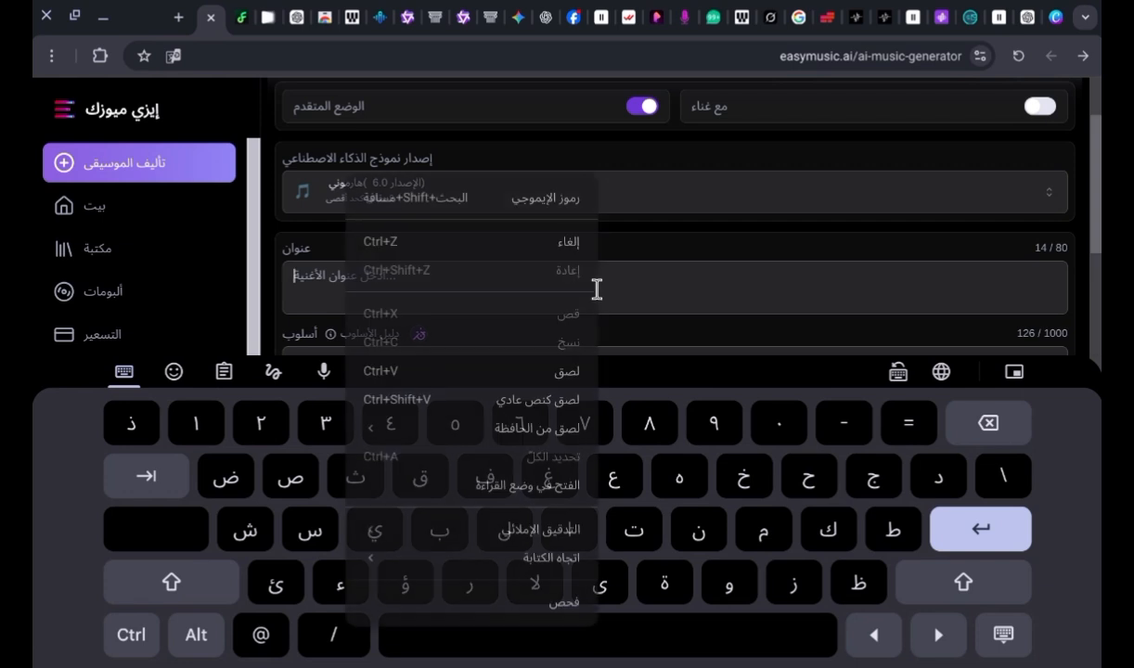
left_click(566, 370)
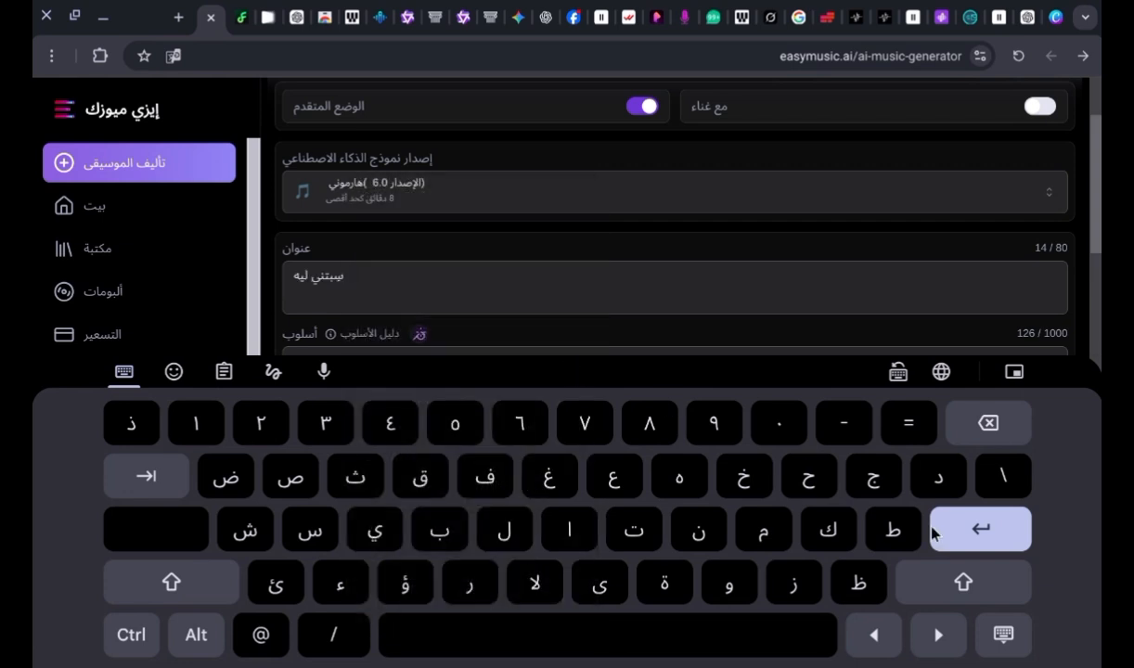
left_click(1000, 634)
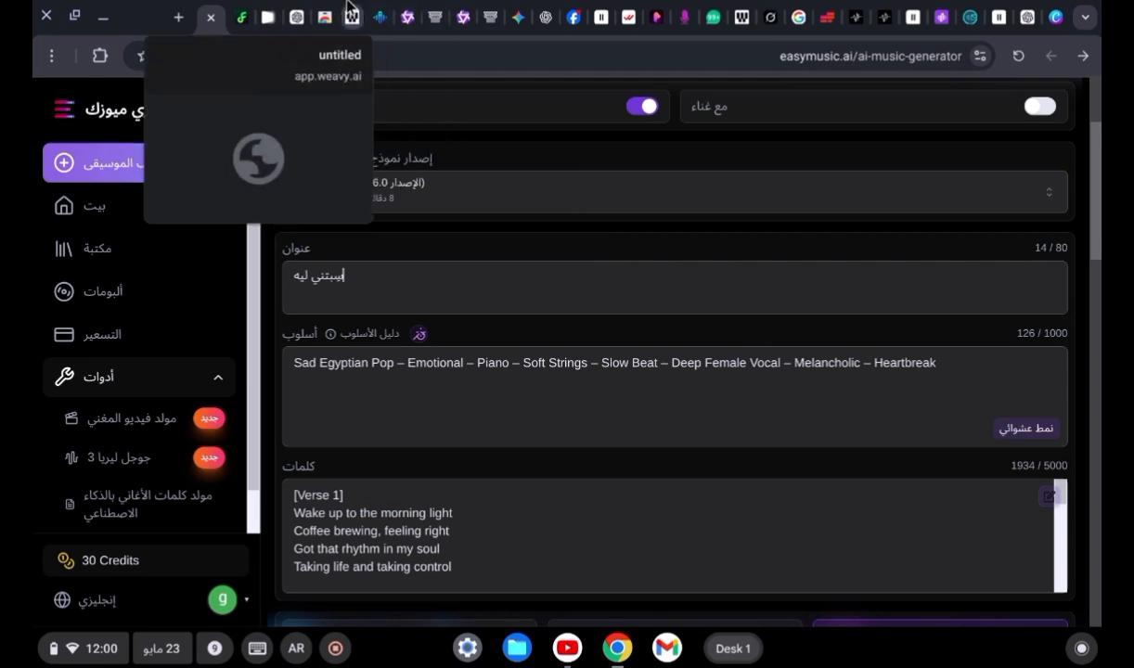
Switch to ChatGPT and copy the full lyrics, from the first verse's opening line through the last line of the final chorus.
left_click(297, 17)
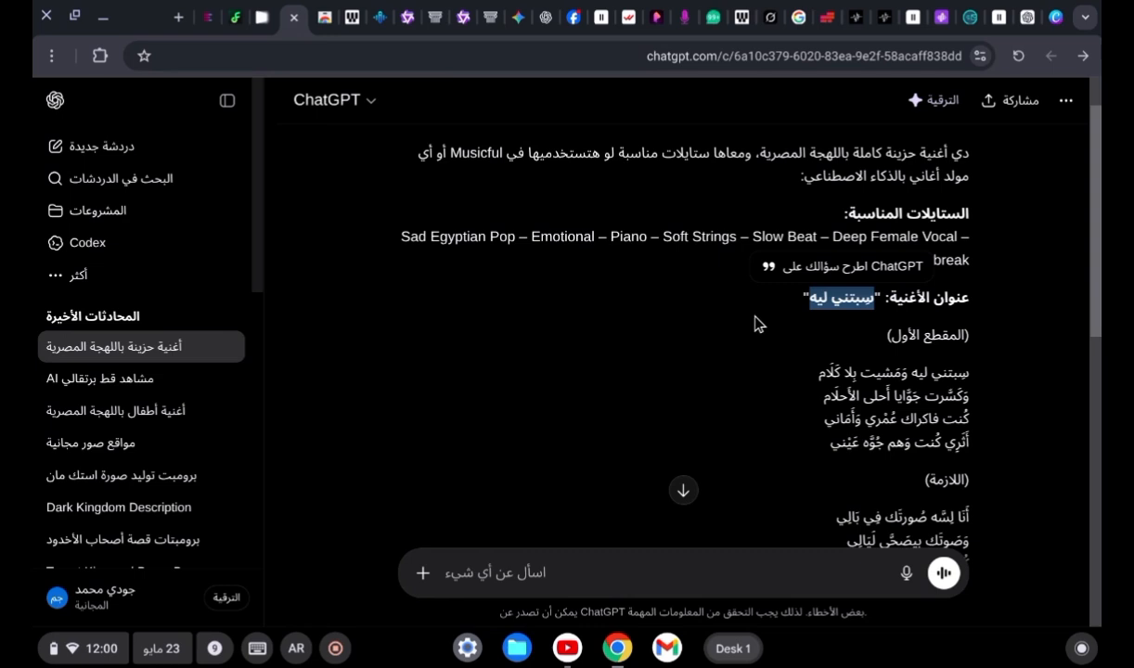
scroll(756, 323, "down", 1)
scroll(756, 323, "down", 3)
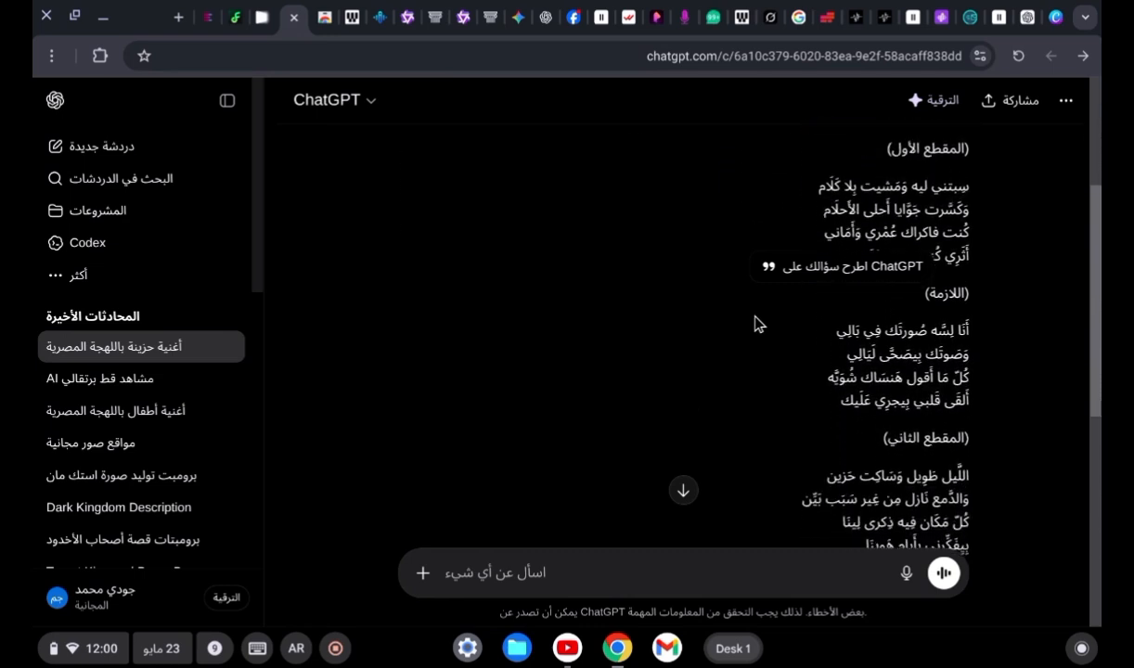
scroll(756, 323, "up", 1)
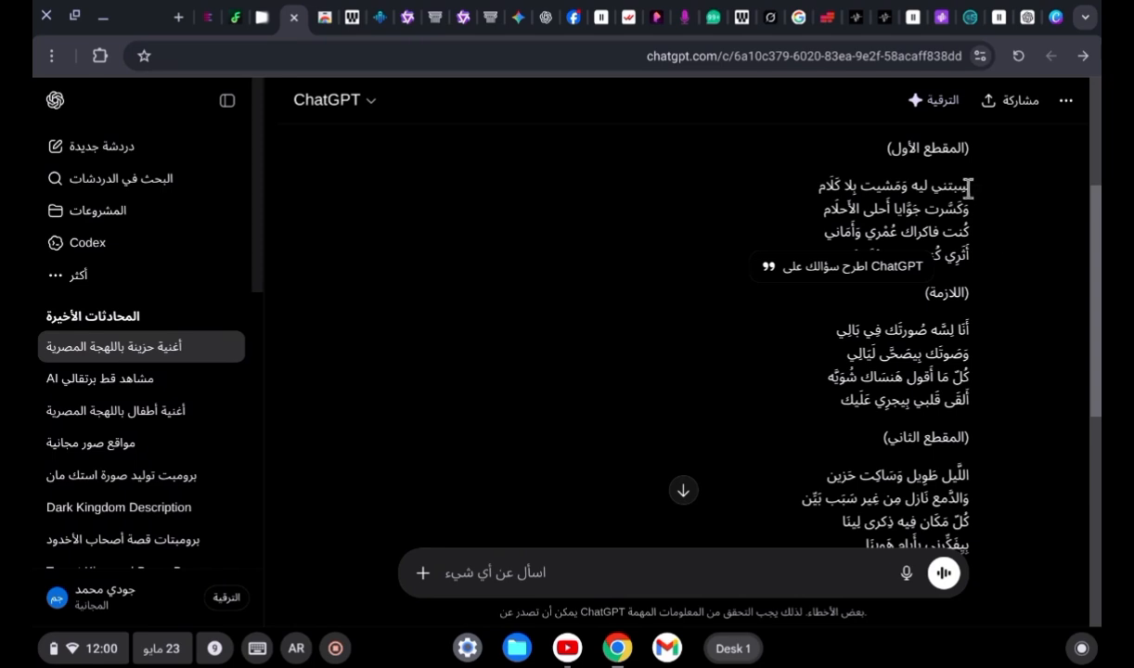
left_click_drag(966, 189, 733, 341)
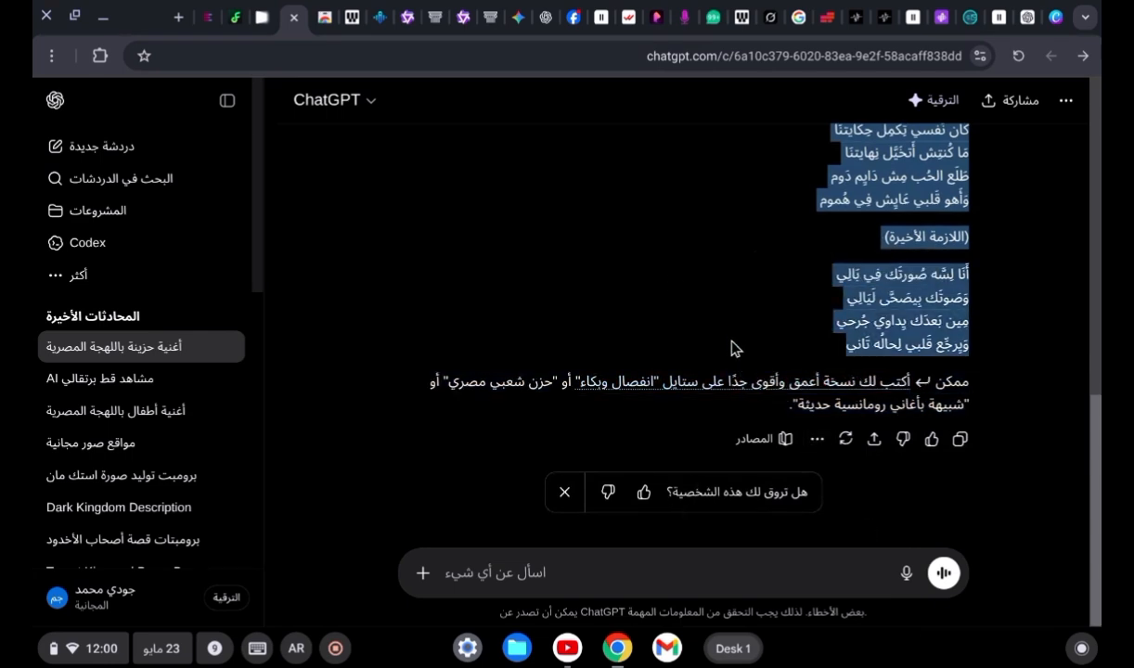
right_click(887, 169)
left_click(880, 202)
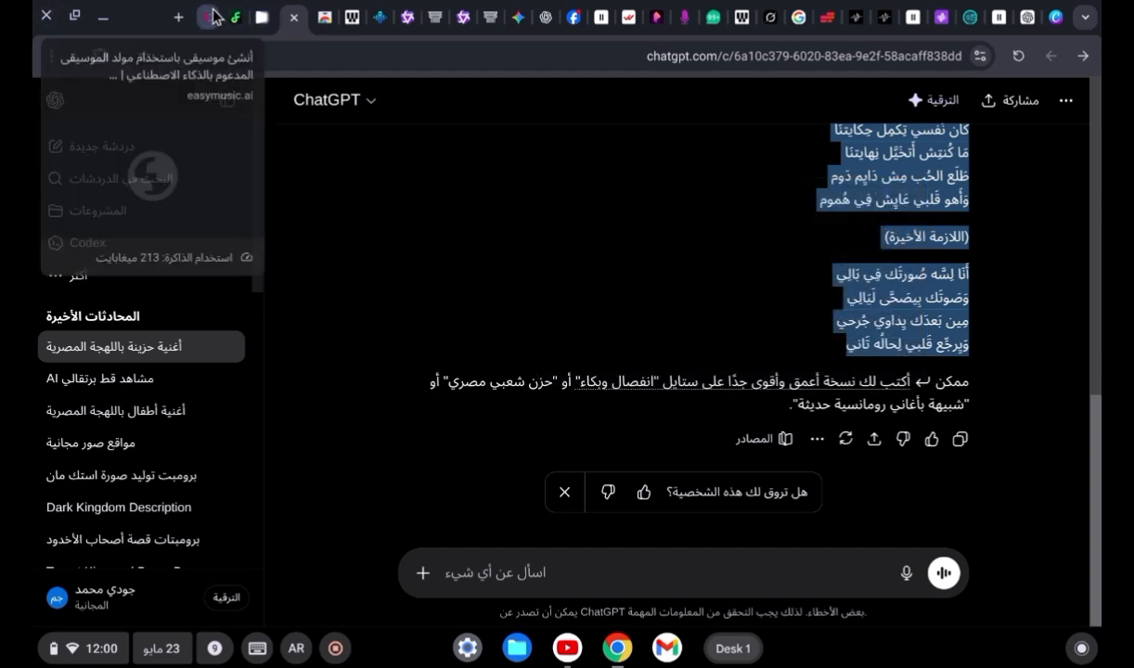
Return to EasyMusic and replace the English sample lyrics with the Arabic lyrics copied from ChatGPT.
left_click(214, 17)
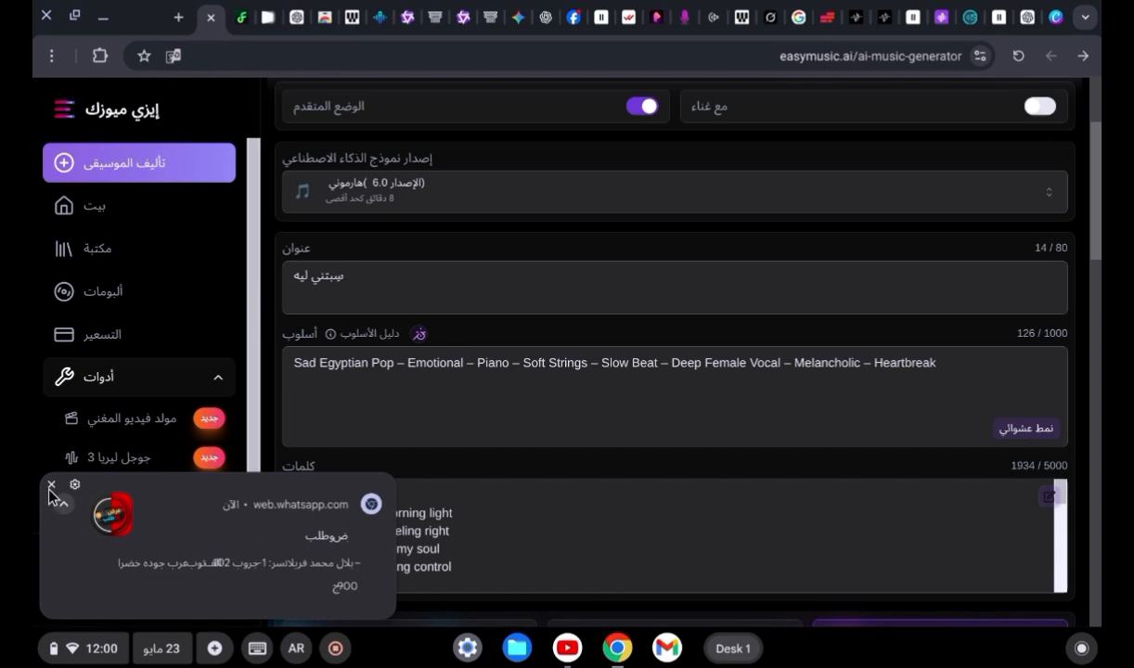
left_click(48, 482)
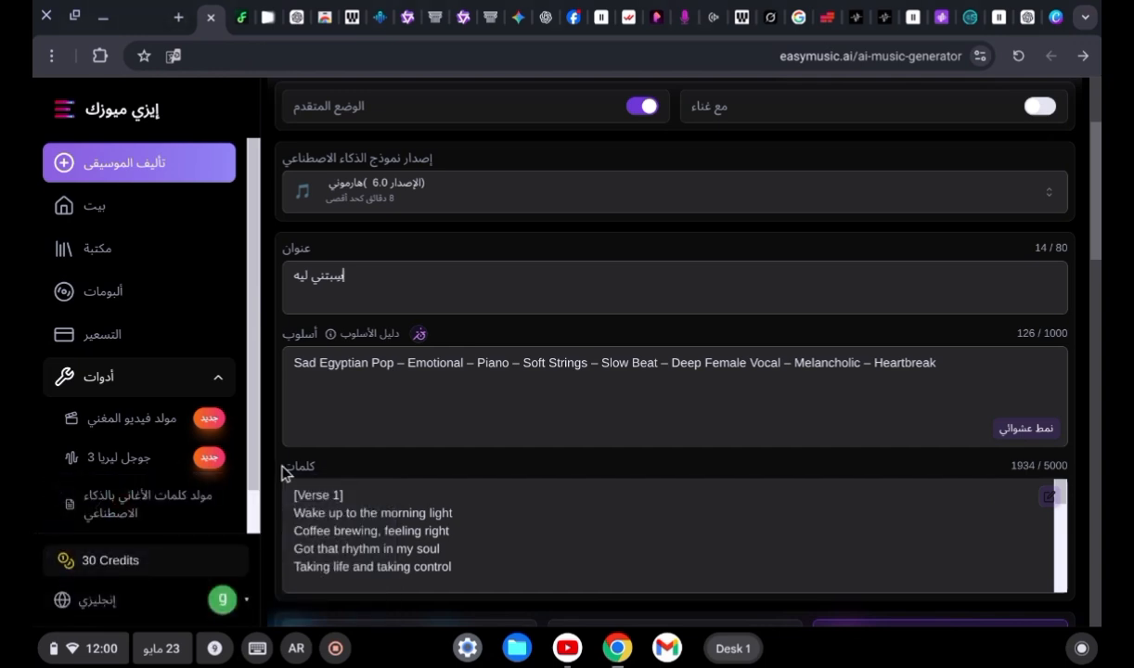
left_click_drag(293, 494, 452, 566)
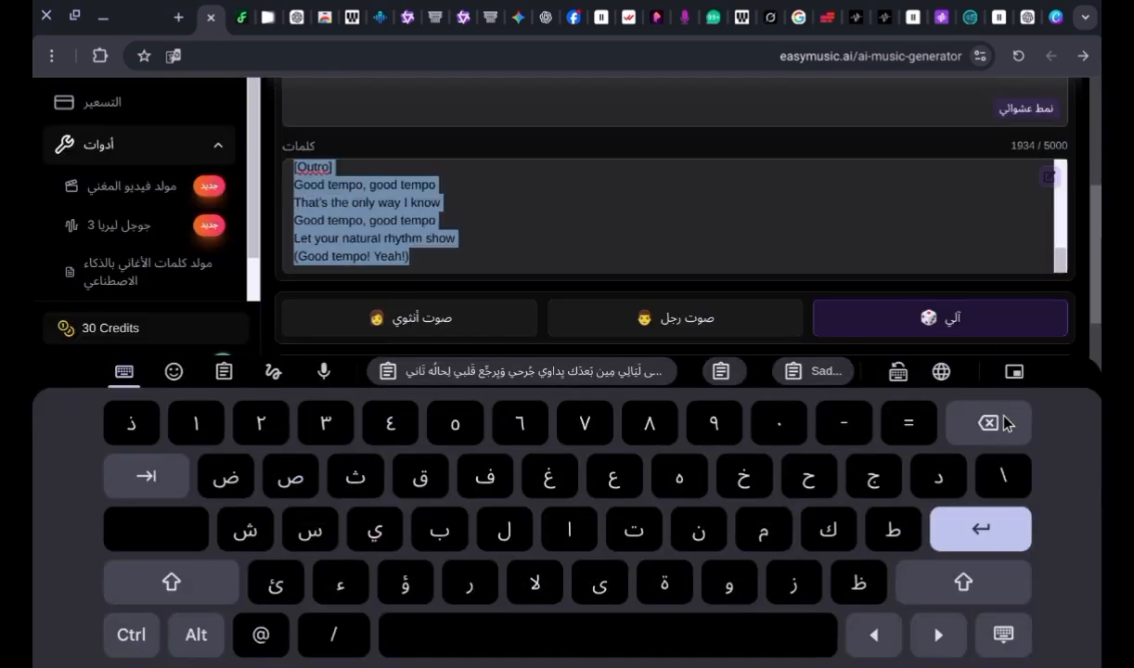
left_click(1007, 423)
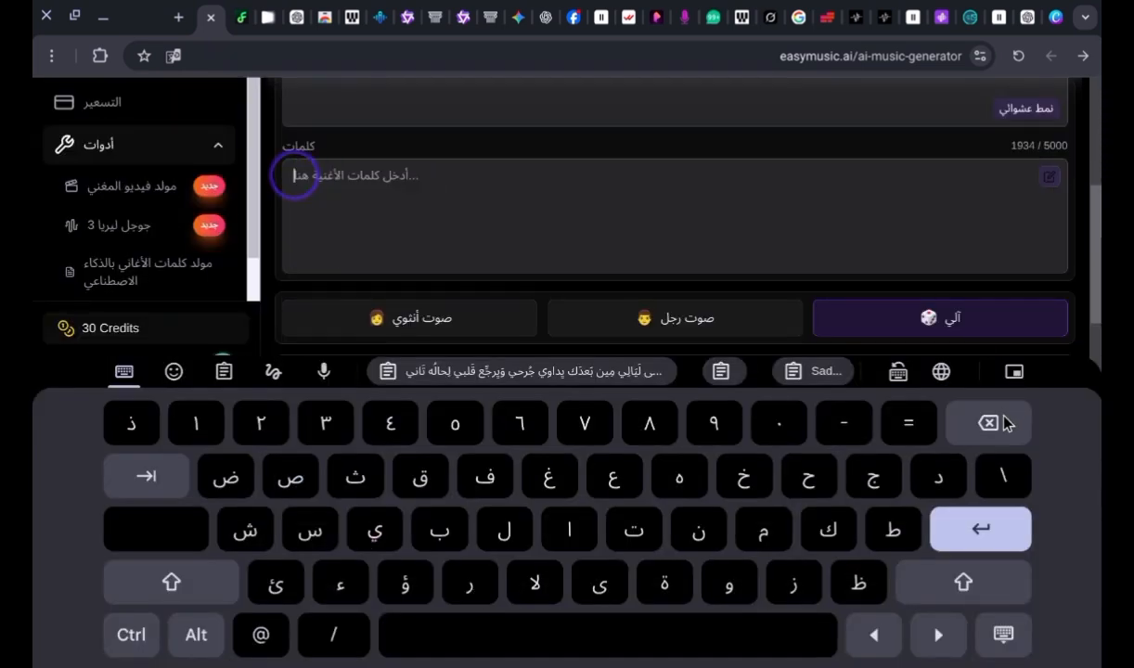
left_click(642, 378)
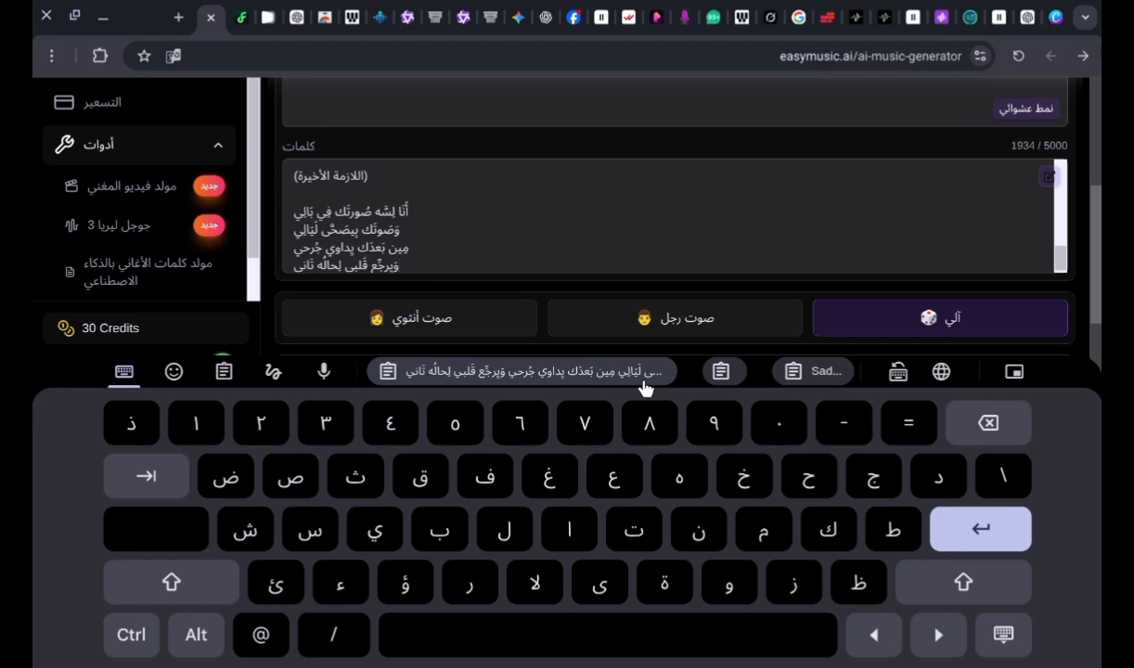
Delete the final chorus heading "(اللازمة الأخيرة)" and its surrounding blank lines from the lyrics.
triple_click(422, 182)
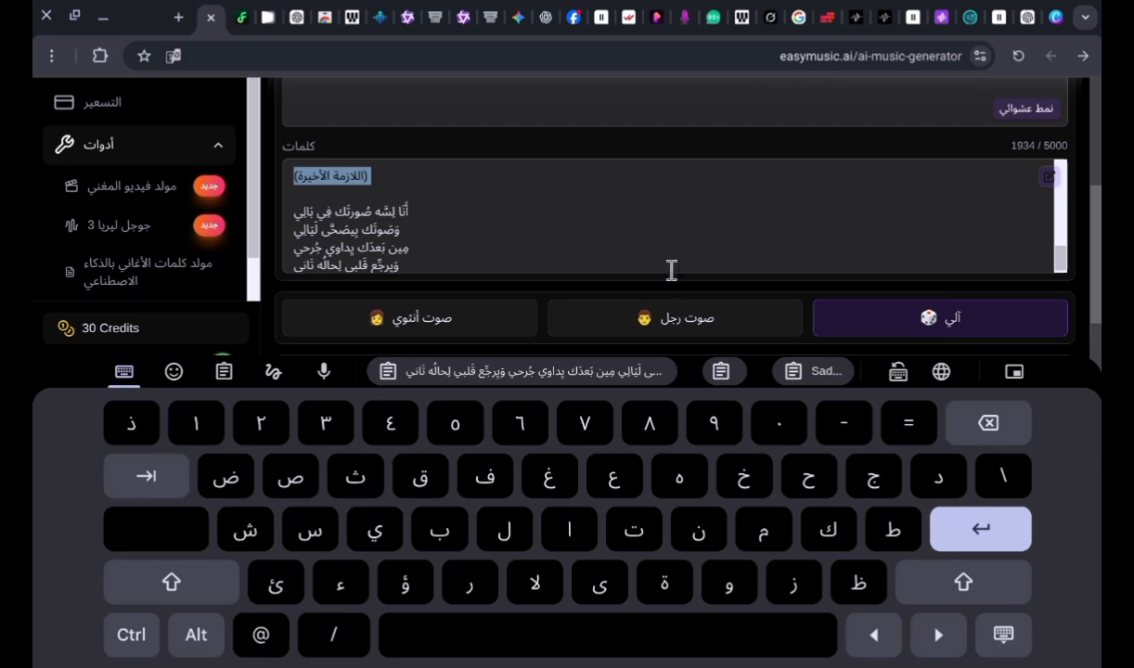
left_click(974, 428)
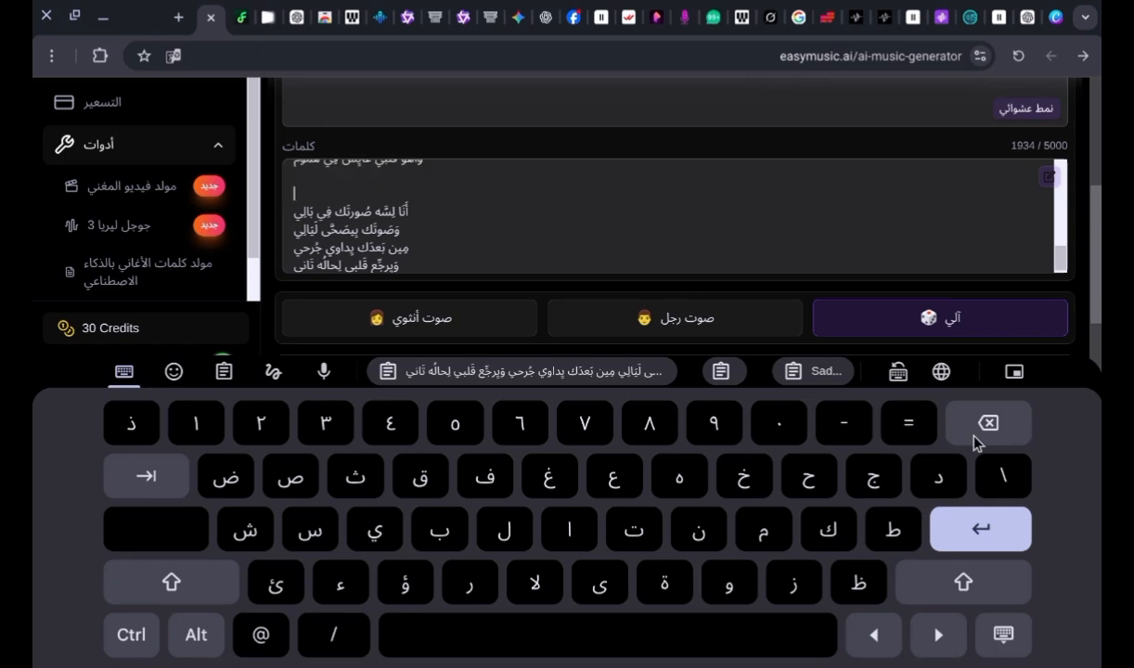
left_click(975, 429)
left_click(975, 438)
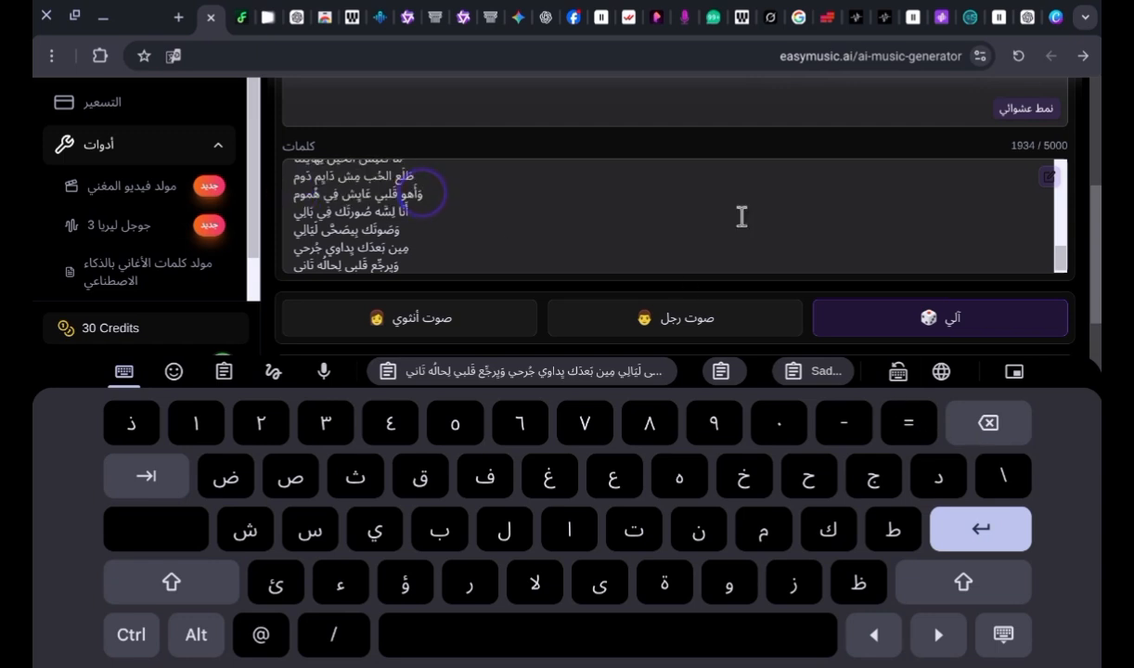
Delete the bridge heading "(الجسر)" and the blank lines around it from the lyrics.
left_click_drag(422, 199, 422, 299)
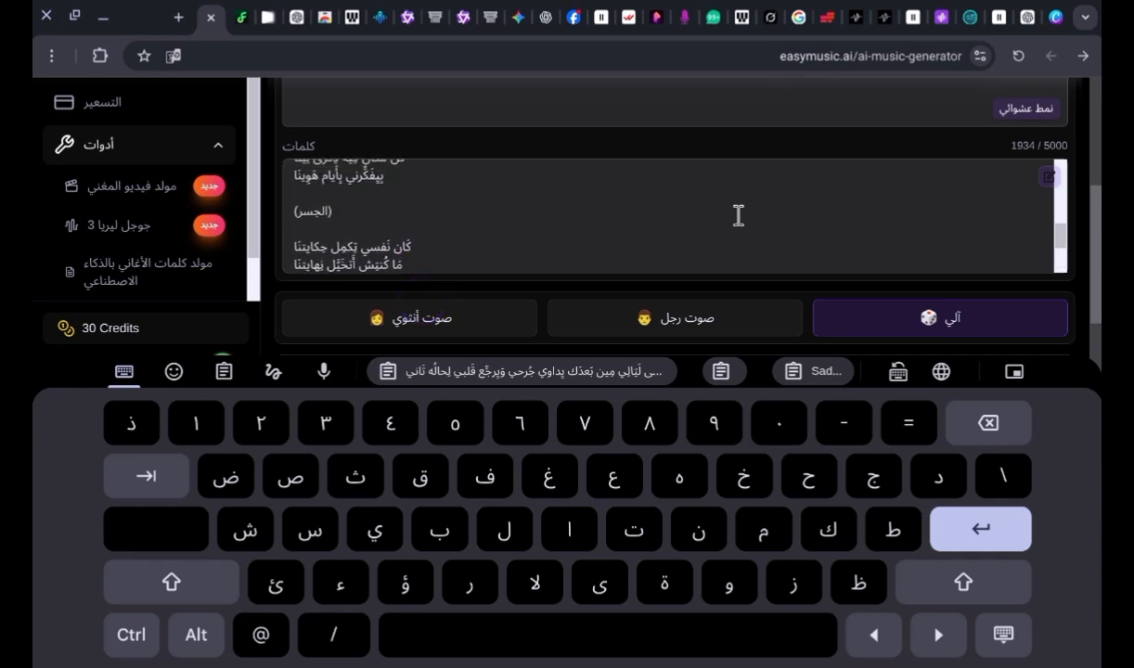
double_click(297, 213)
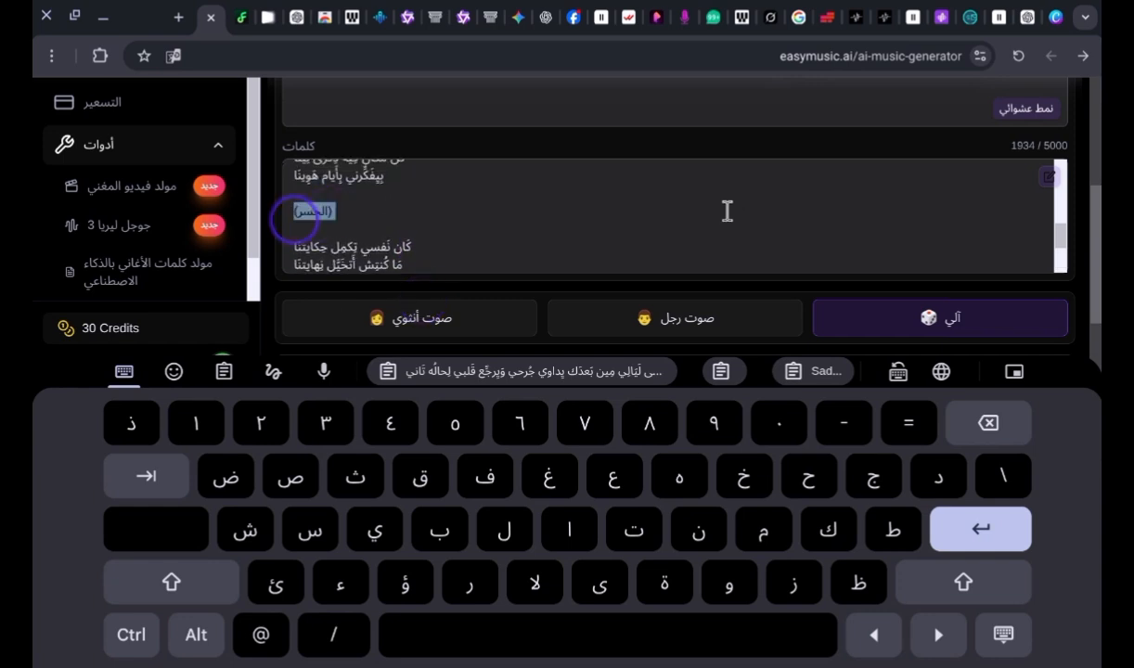
left_click(988, 422)
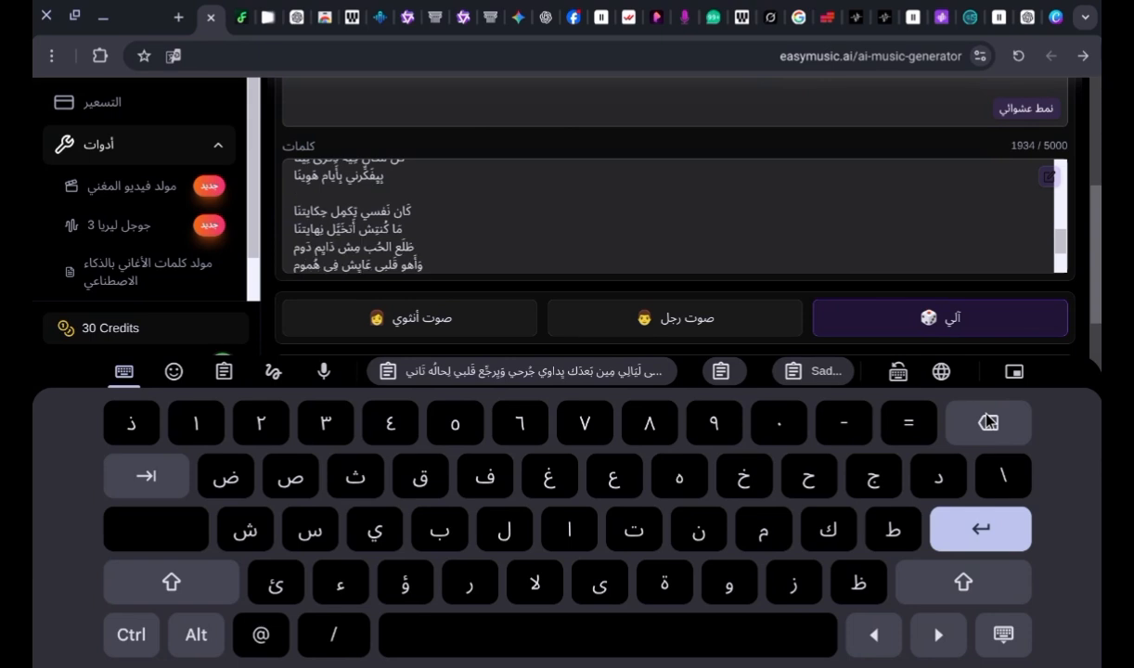
left_click(988, 422)
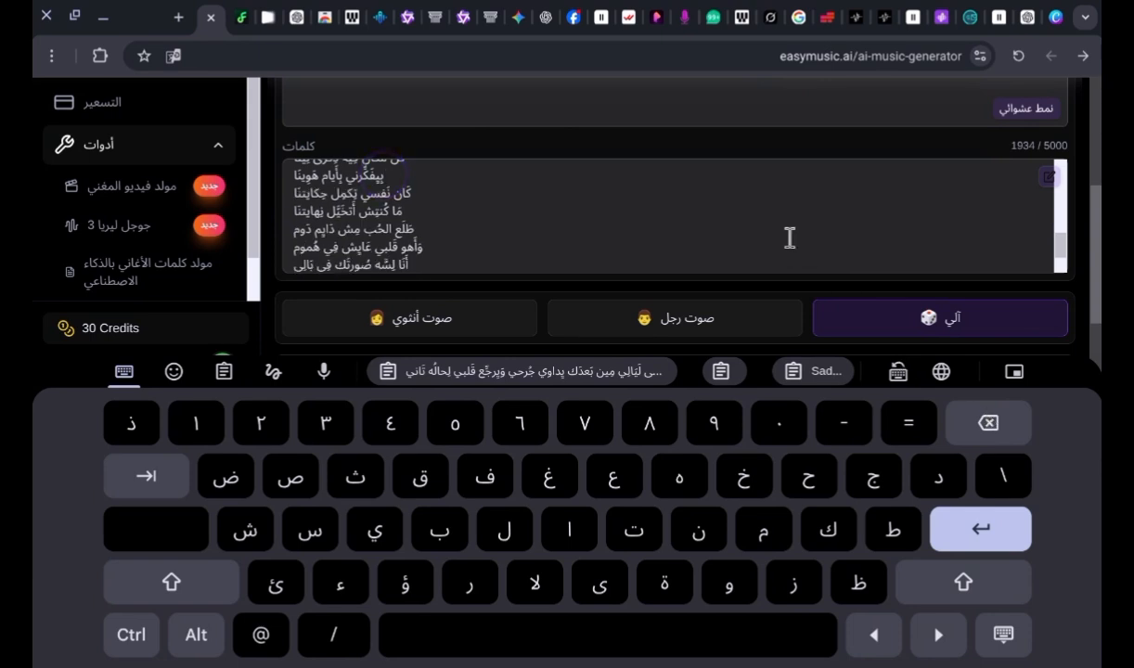
Delete the second verse heading "(المقطع الثاني)" from the lyrics and dismiss the WhatsApp notification.
scroll(371, 223, "up", 3)
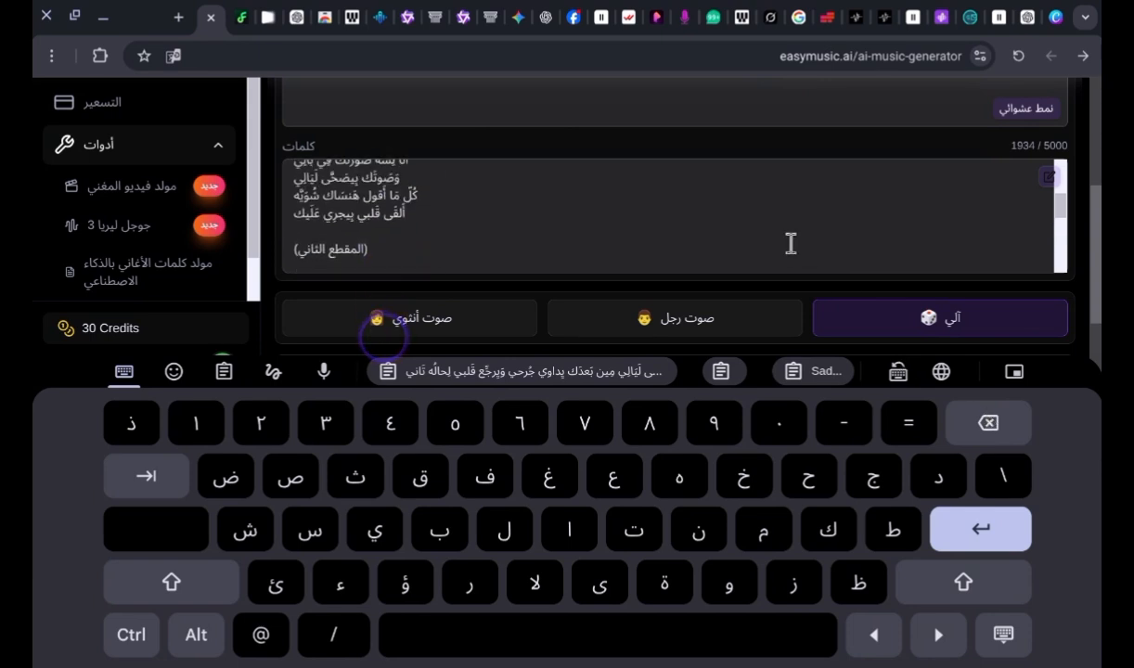
left_click_drag(371, 250, 294, 252)
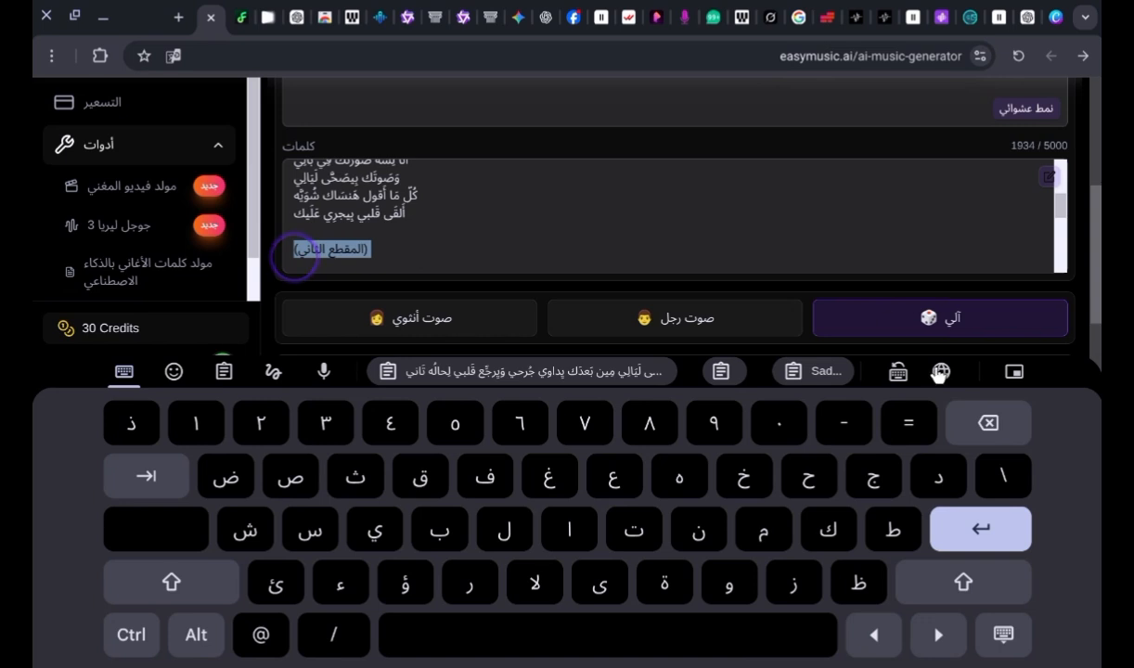
key("BackSpace")
key("BackSpace")
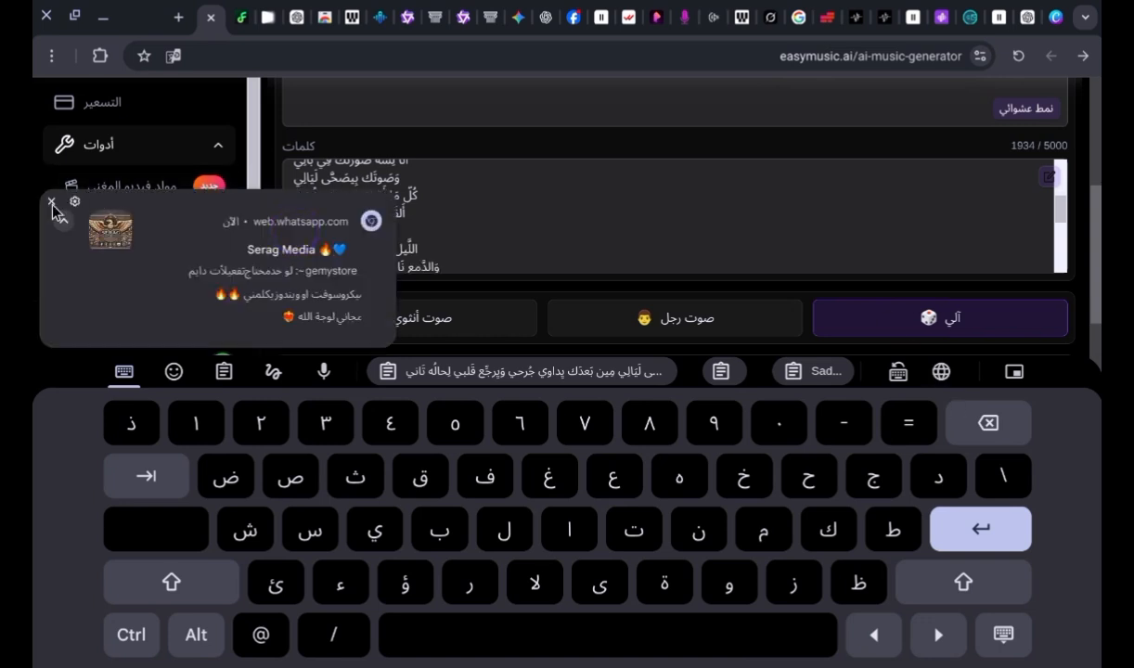
left_click(49, 202)
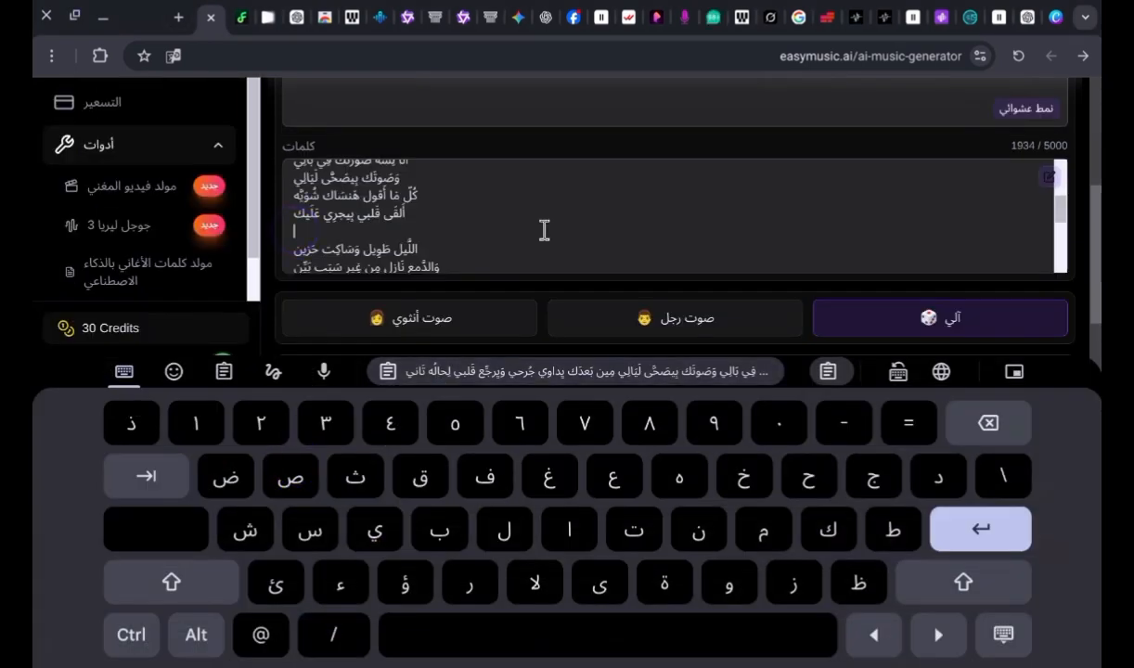
Delete the first chorus heading "(اللازمة)" and its blank lines so the chorus directly follows the first verse.
scroll(544, 230, "up", 5)
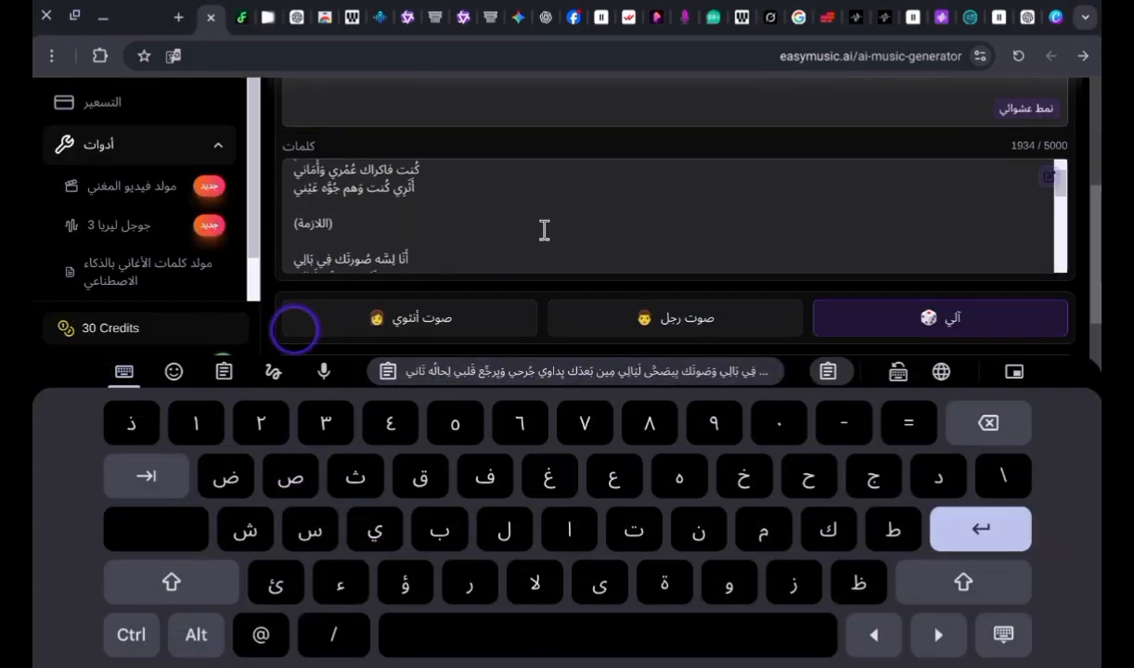
triple_click(542, 227)
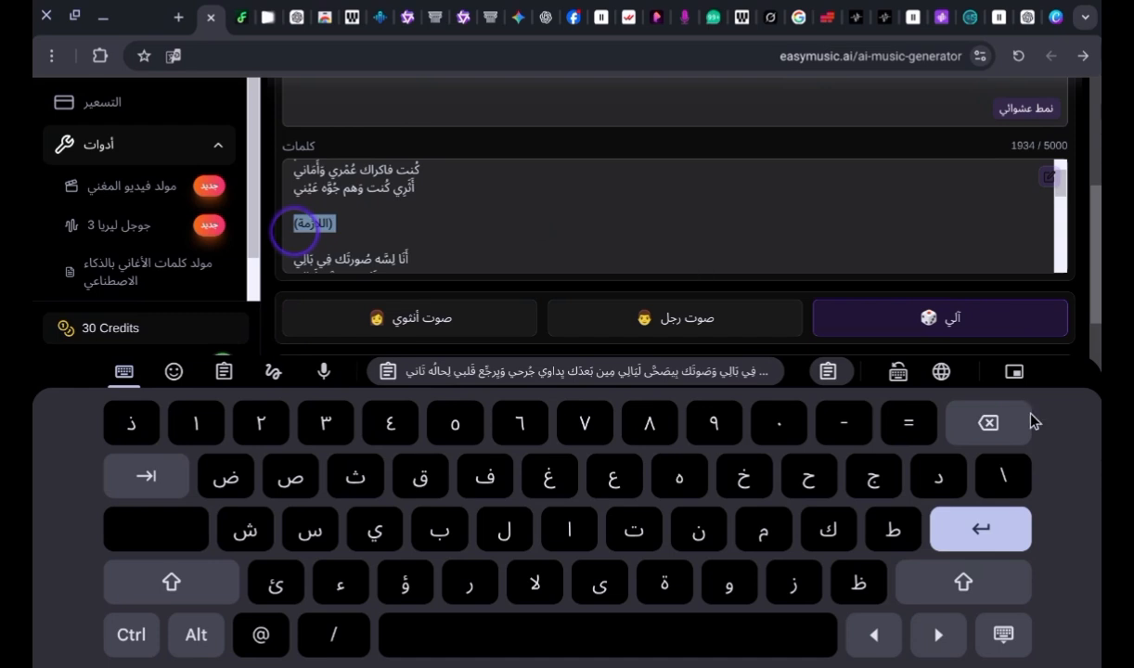
left_click(1004, 438)
left_click(1004, 438)
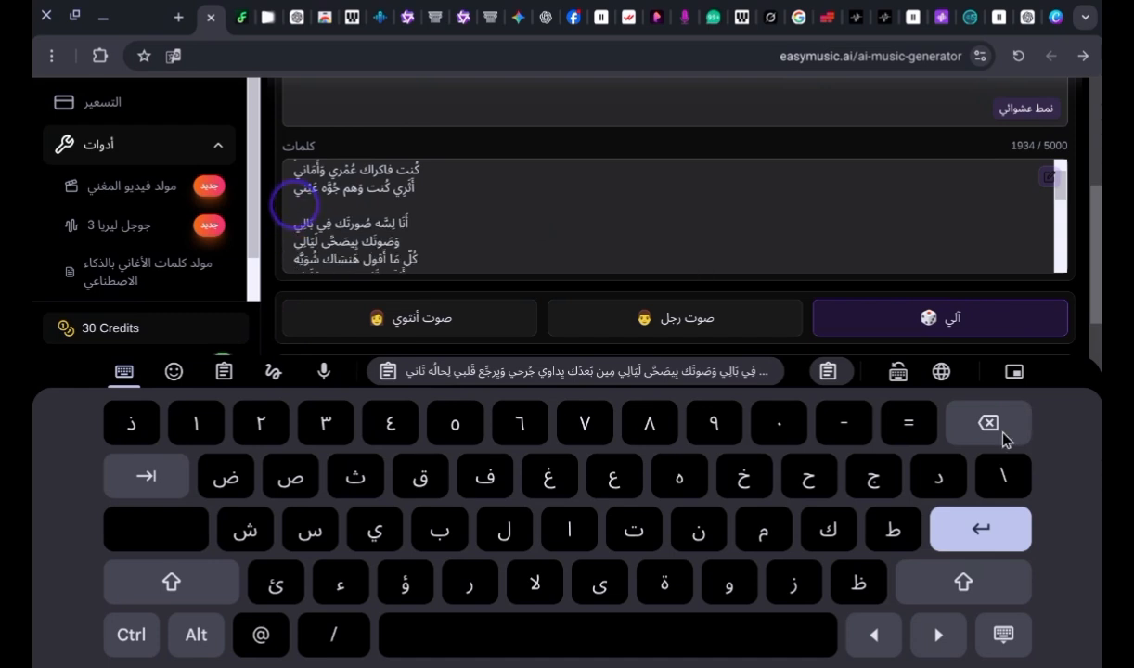
left_click(1004, 438)
scroll(799, 226, "up", 3)
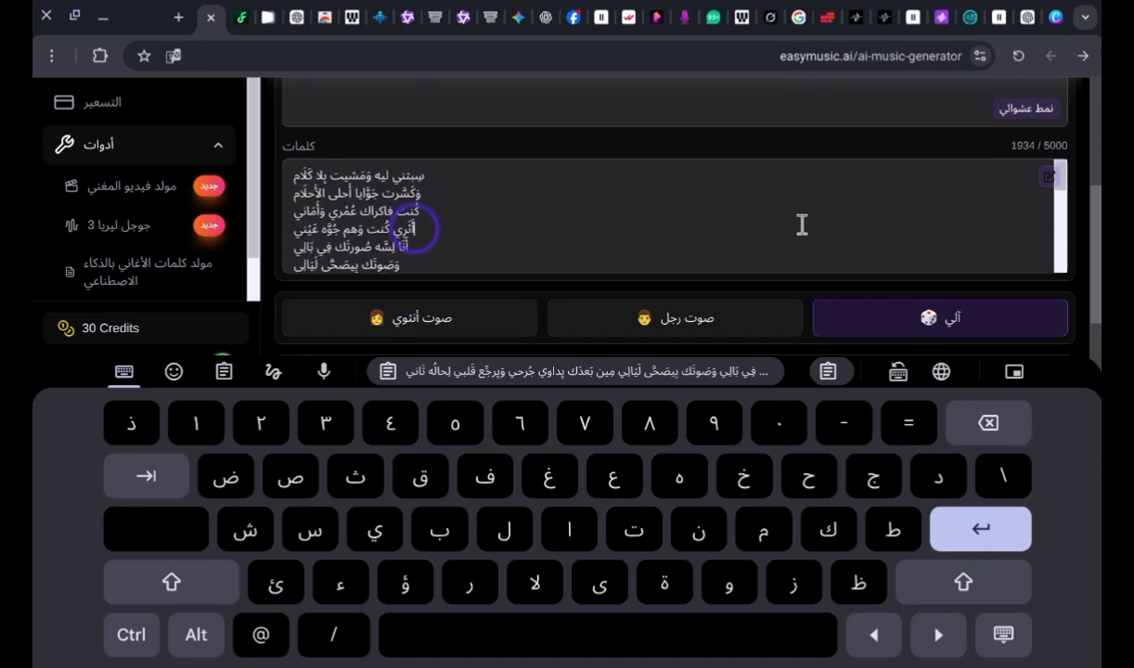
Check the edited lyrics through to the last line and set the singing voice to female (صوت أنثوي).
scroll(802, 225, "down", 10)
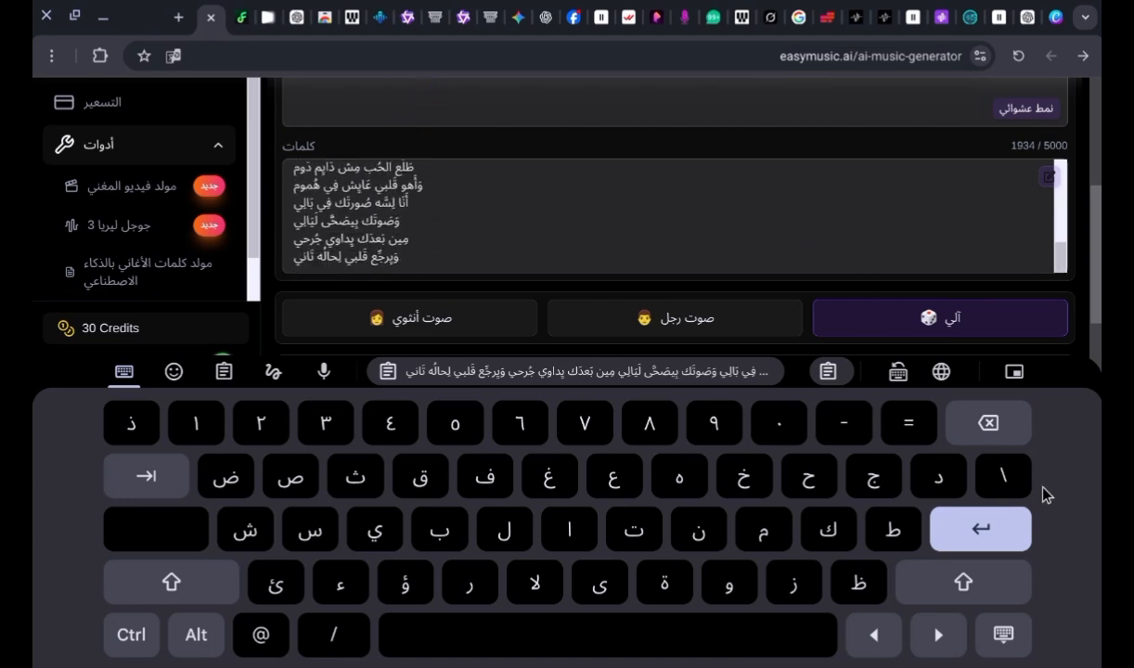
left_click(991, 632)
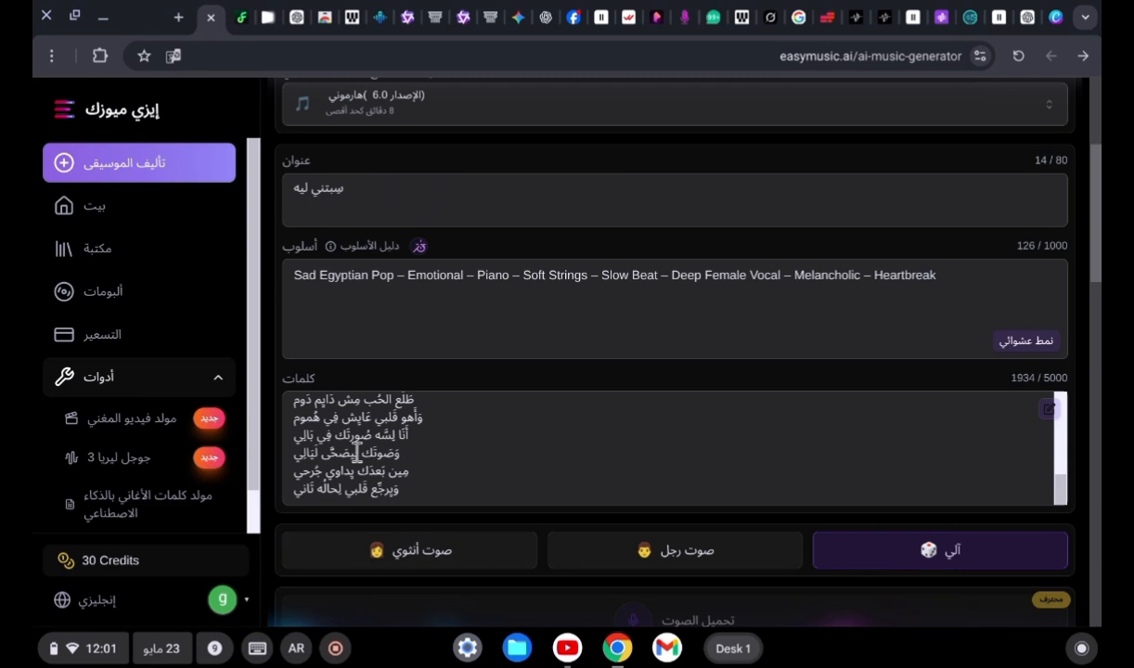
scroll(356, 454, "down", 4)
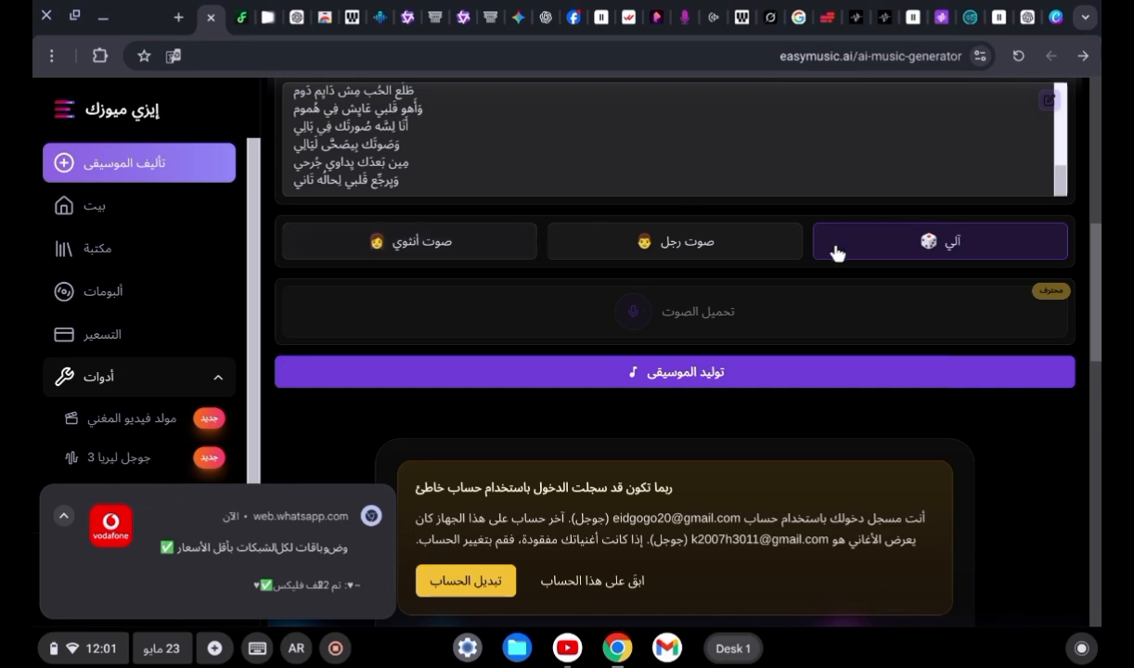
left_click(461, 265)
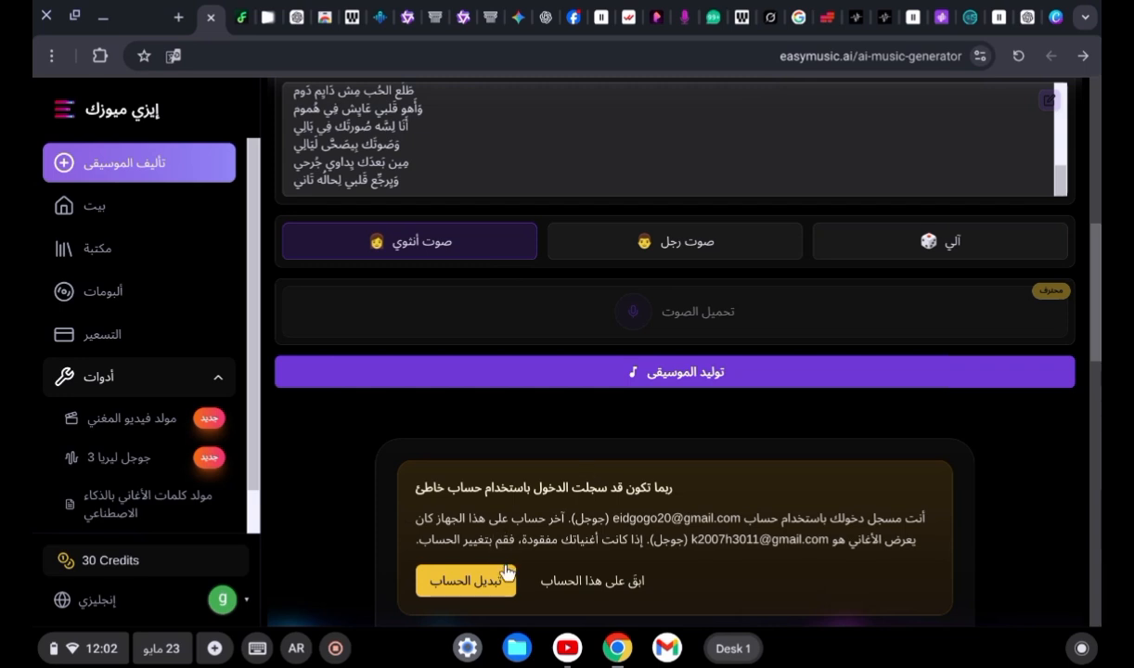
Generate the music while staying on the current account, dismissing the WhatsApp notification.
left_click(563, 584)
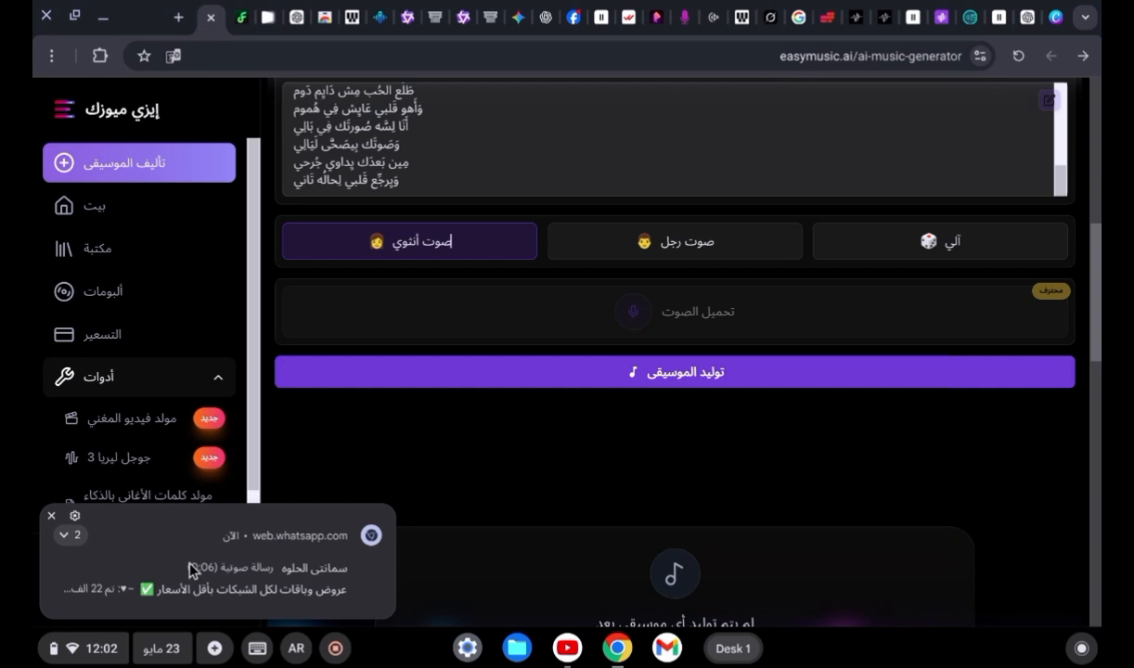
left_click(50, 516)
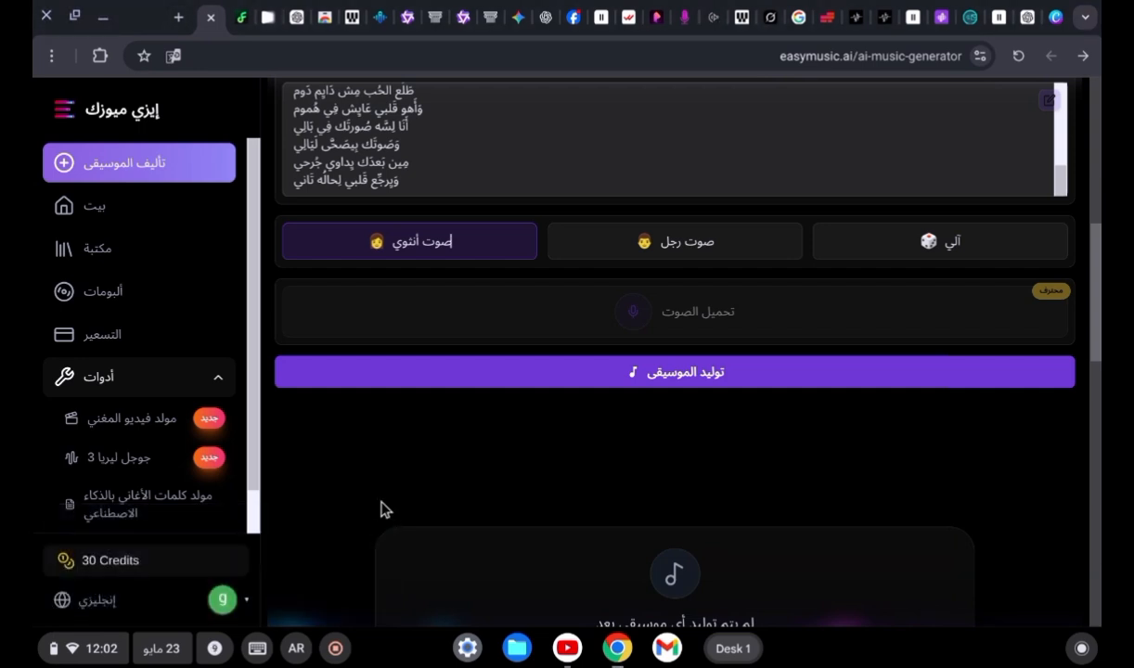
left_click(663, 374)
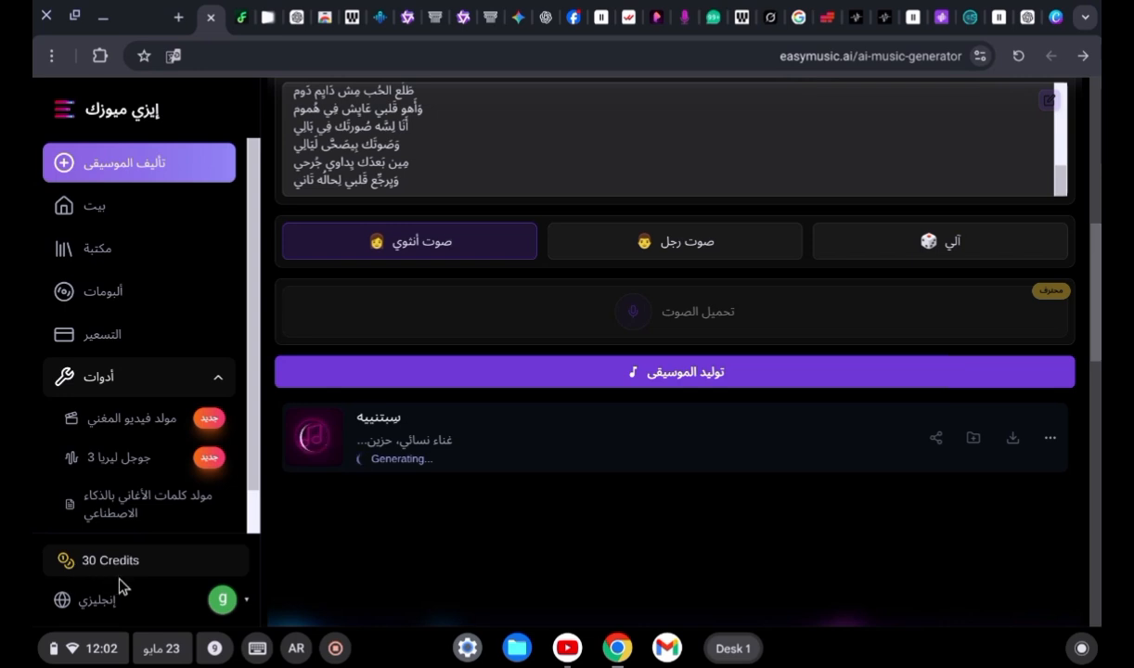
scroll(369, 509, "down", 1)
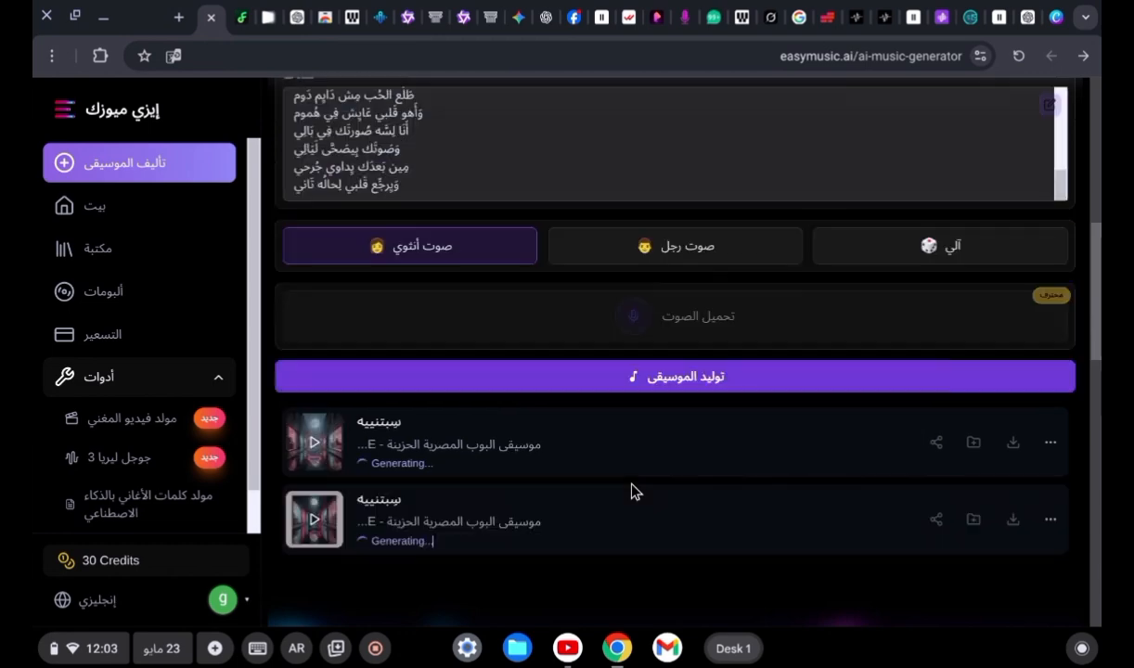
scroll(631, 491, "up", 3)
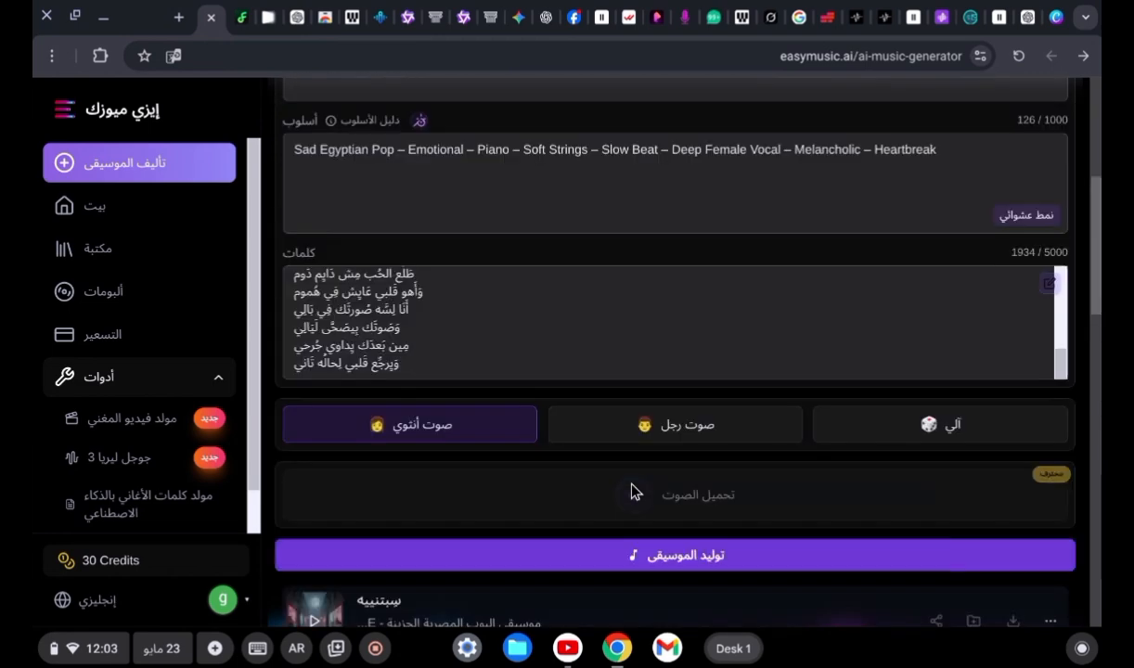
scroll(631, 492, "up", 4)
scroll(631, 492, "down", 2)
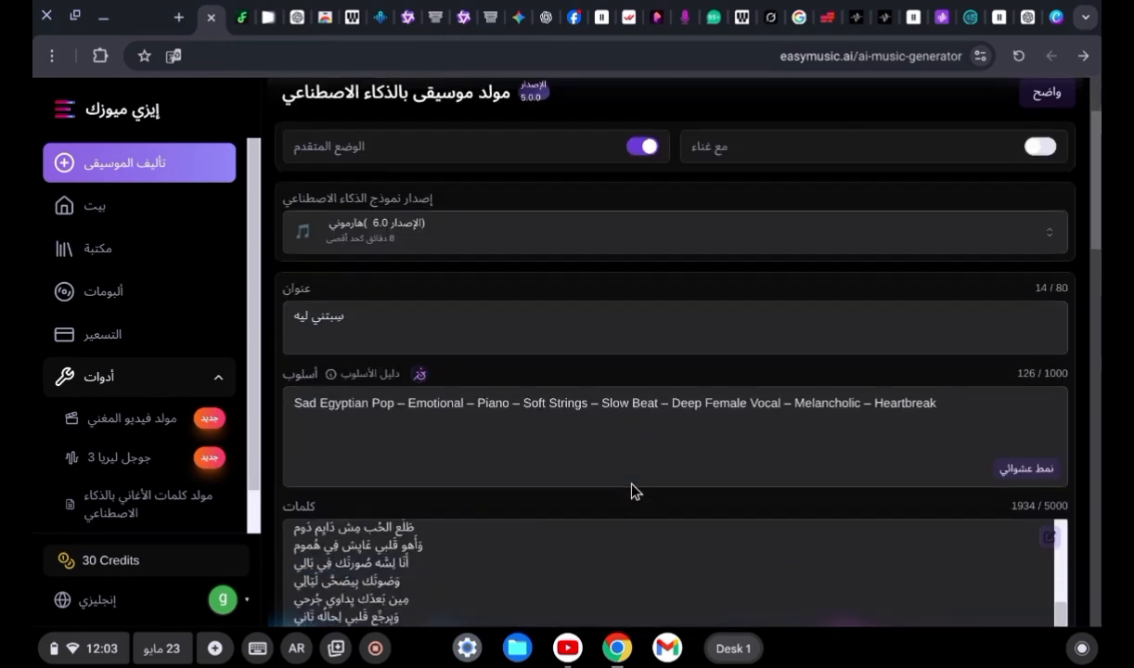
scroll(631, 492, "down", 5)
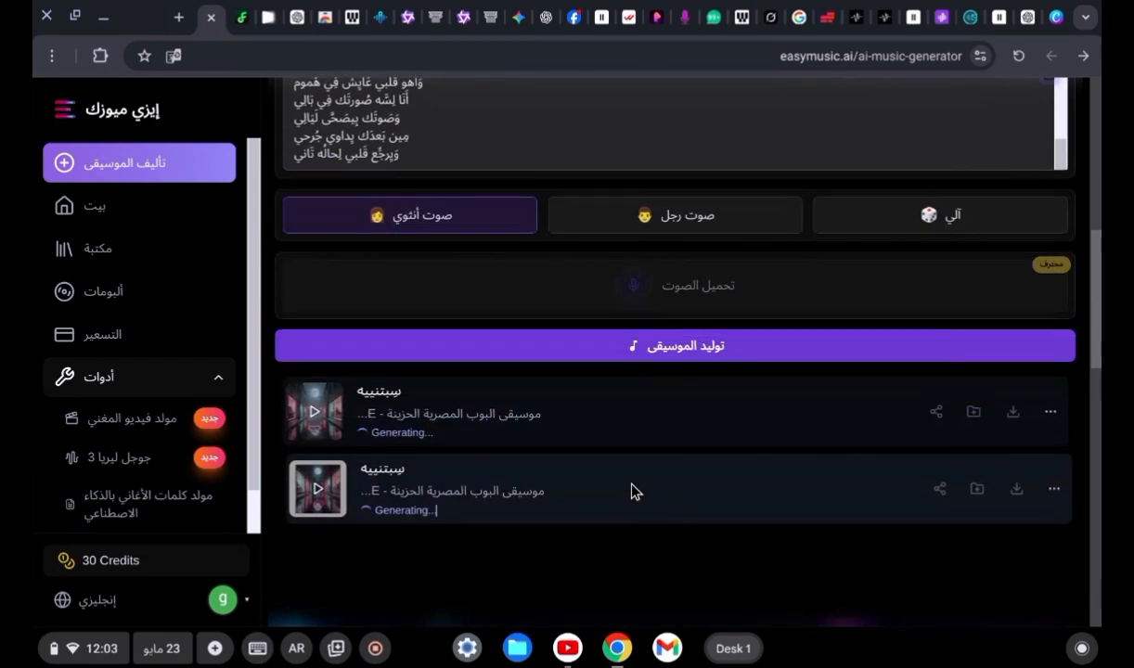
Play the first generated version of the song and lower the playback volume to about half.
scroll(631, 491, "down", 3)
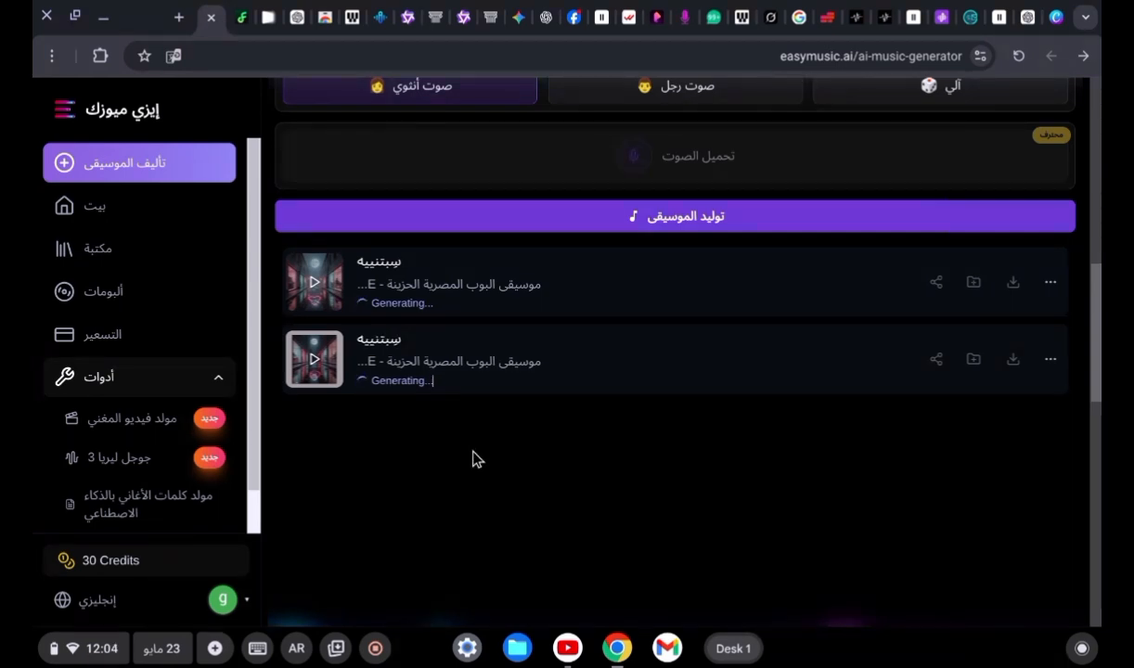
left_click(315, 288)
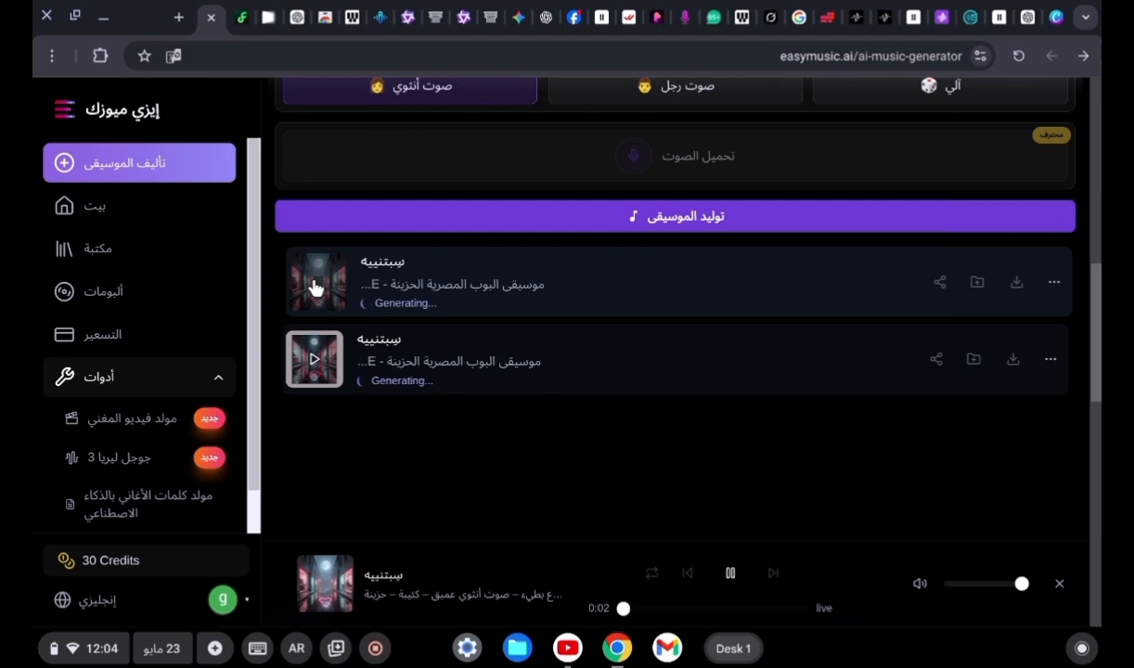
left_click(981, 584)
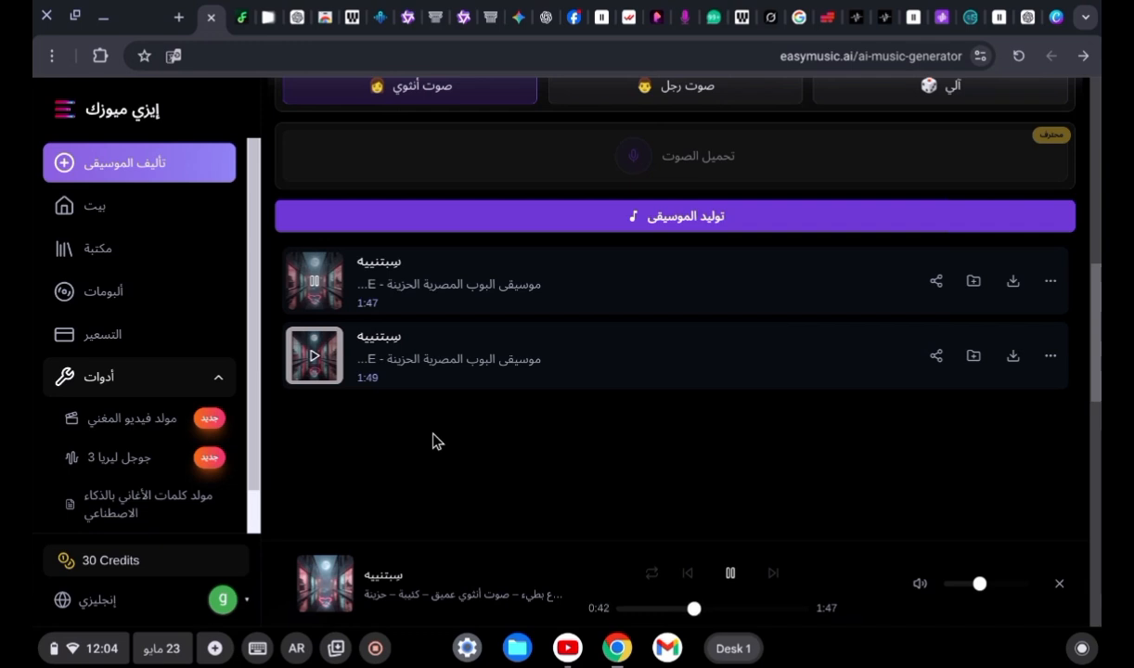
Play the second generated version at a volume of about one third and view its sharing options.
left_click(318, 366)
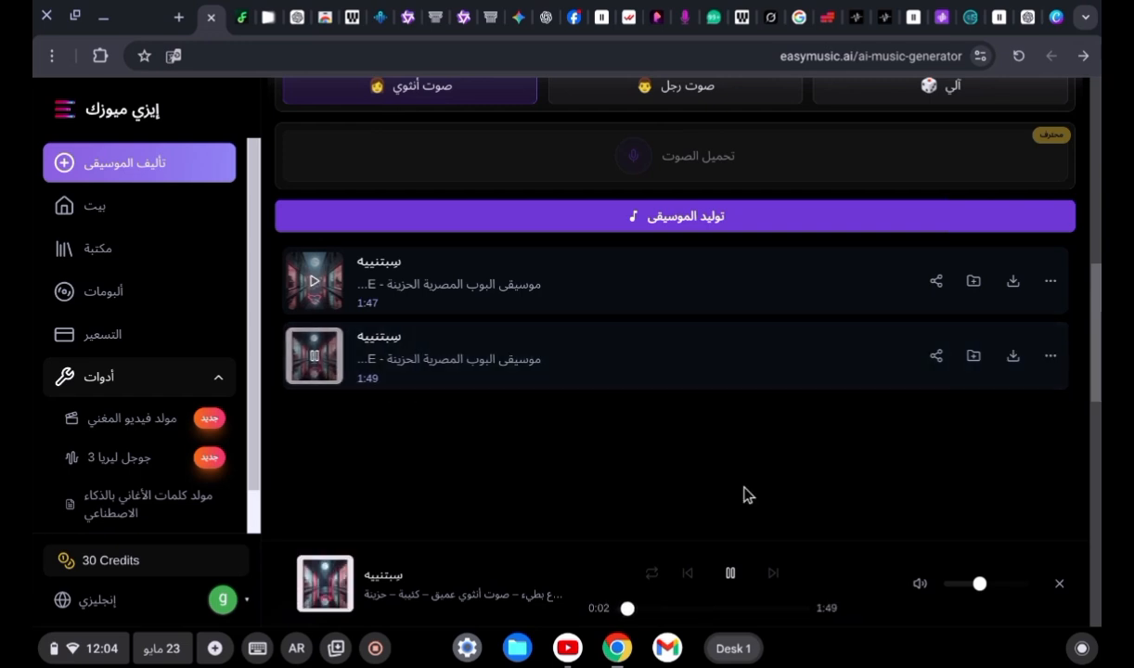
left_click(982, 590)
left_click_drag(982, 590, 969, 593)
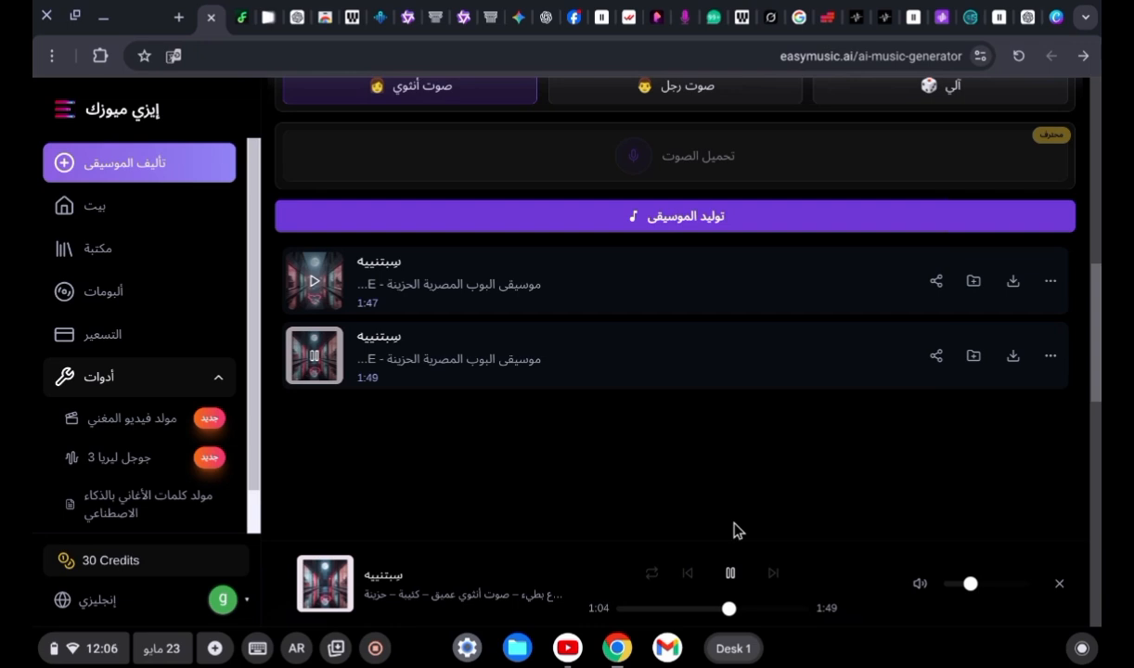
left_click(935, 357)
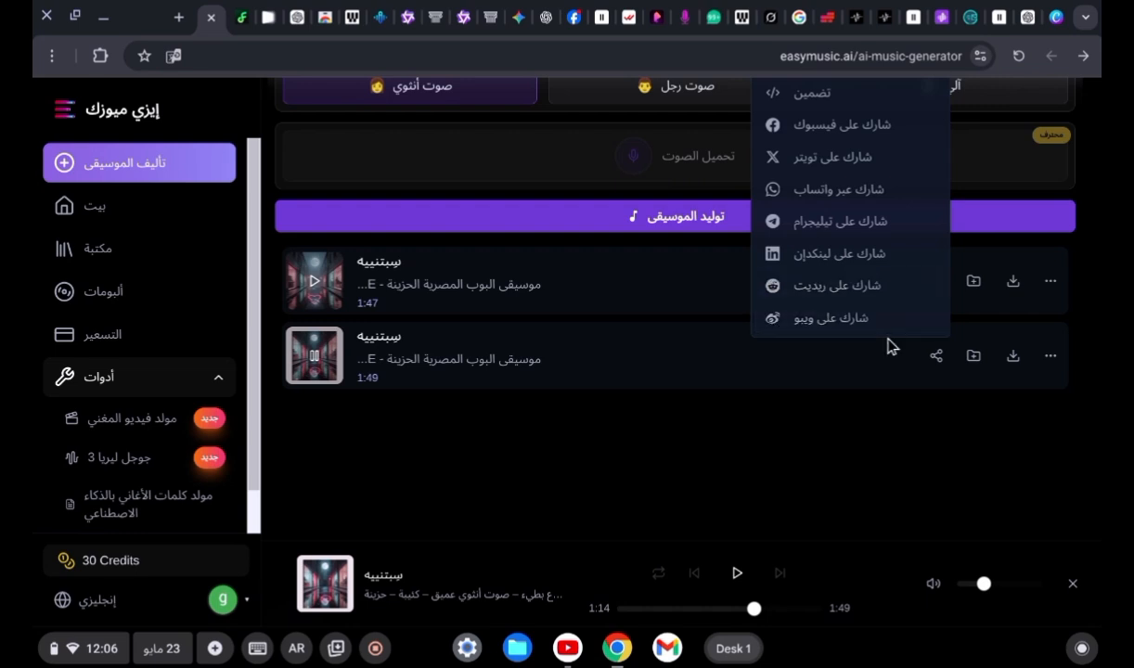
left_click(922, 456)
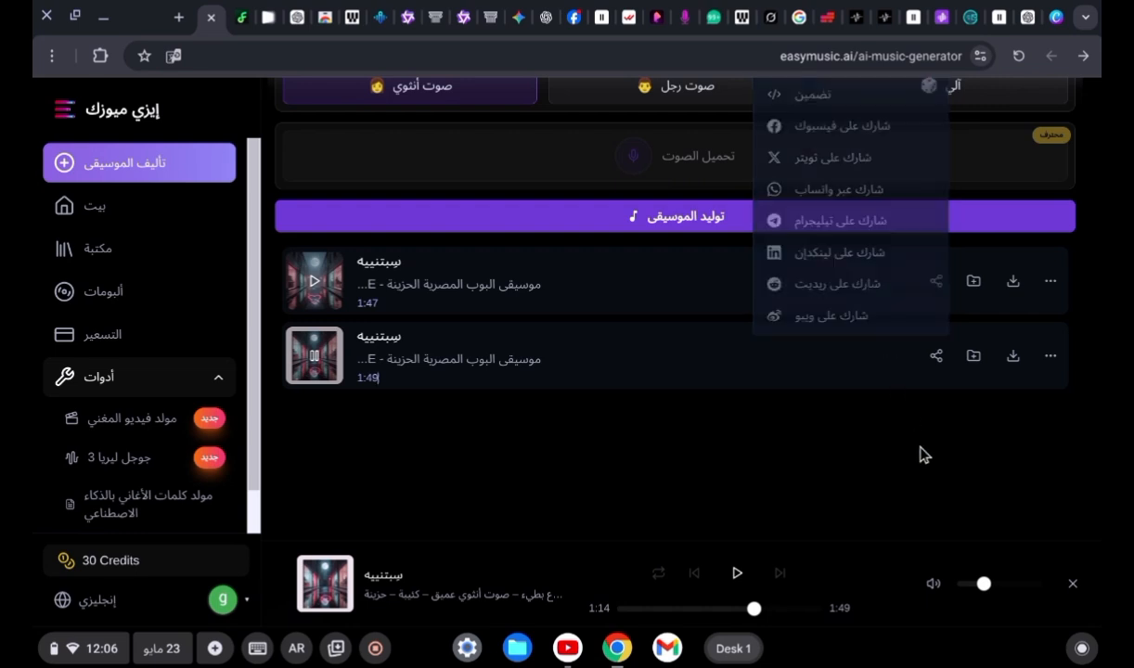
Create a new album named "اغانى حزينه" from the second version's add-to-album option, leaving the description empty.
left_click(976, 357)
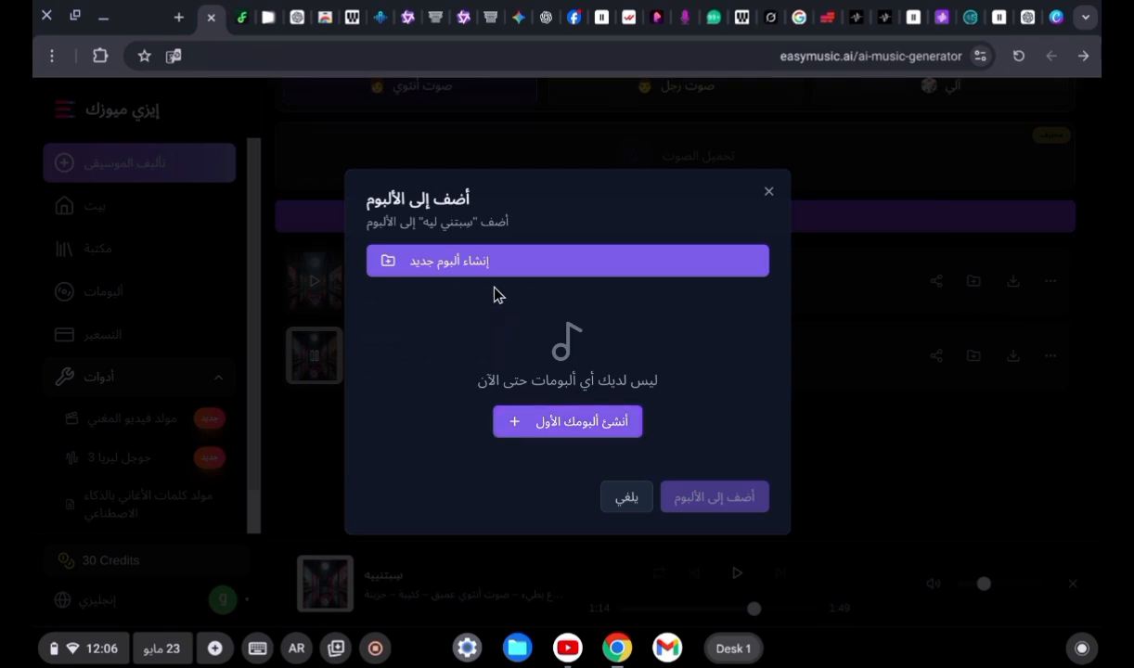
left_click(582, 428)
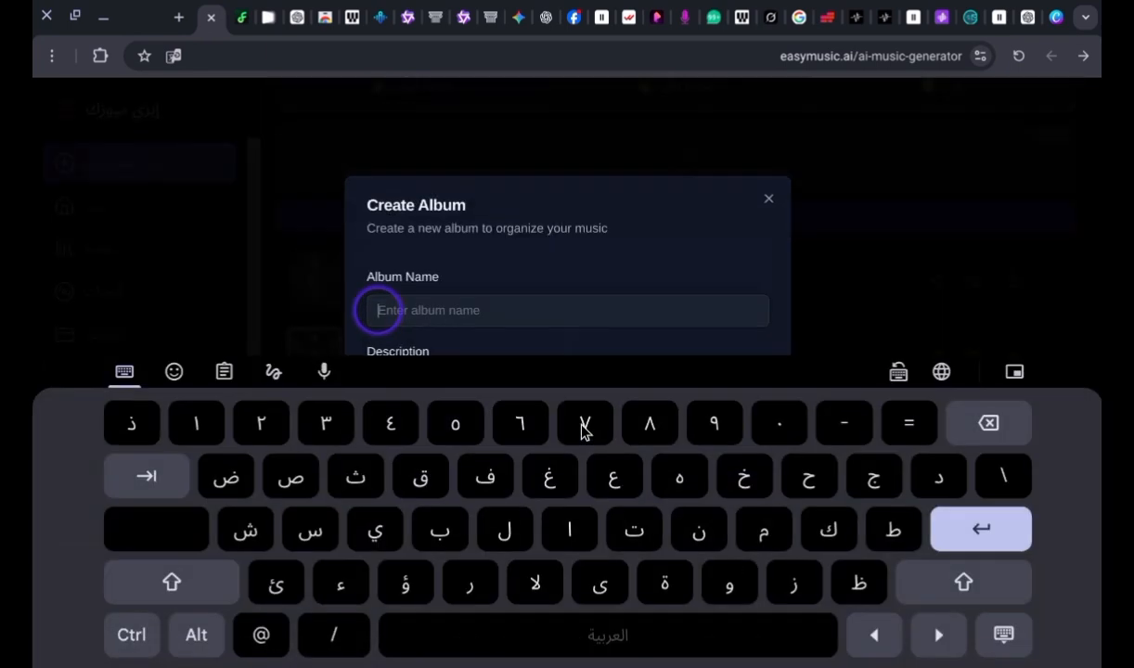
left_click(572, 527)
left_click(557, 499)
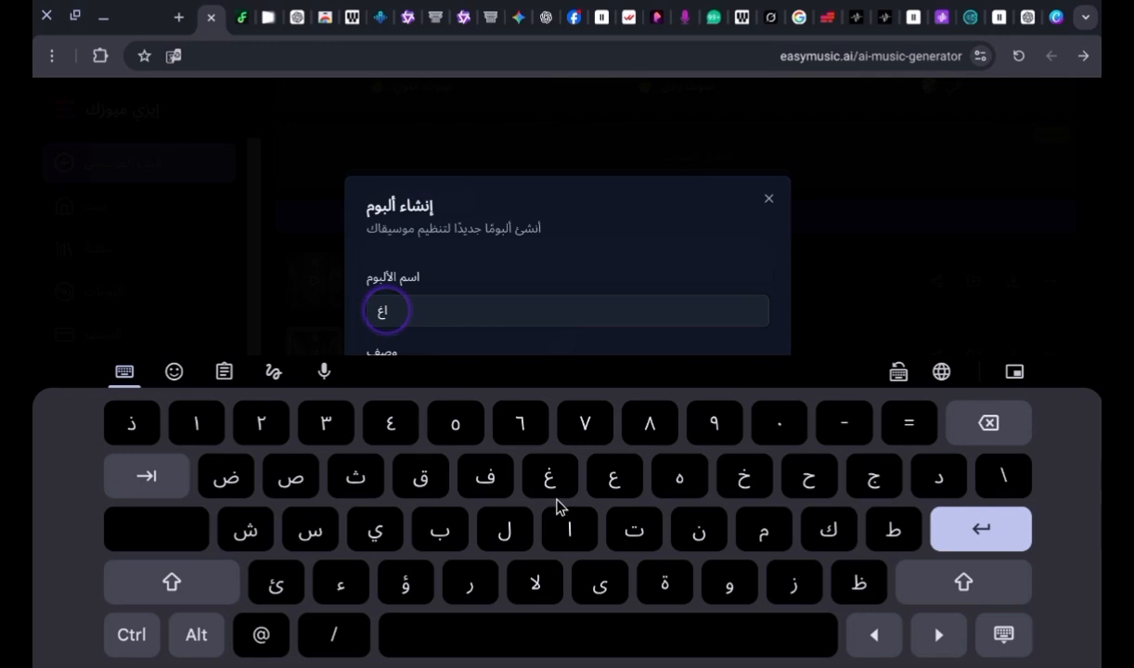
left_click(566, 522)
left_click(697, 538)
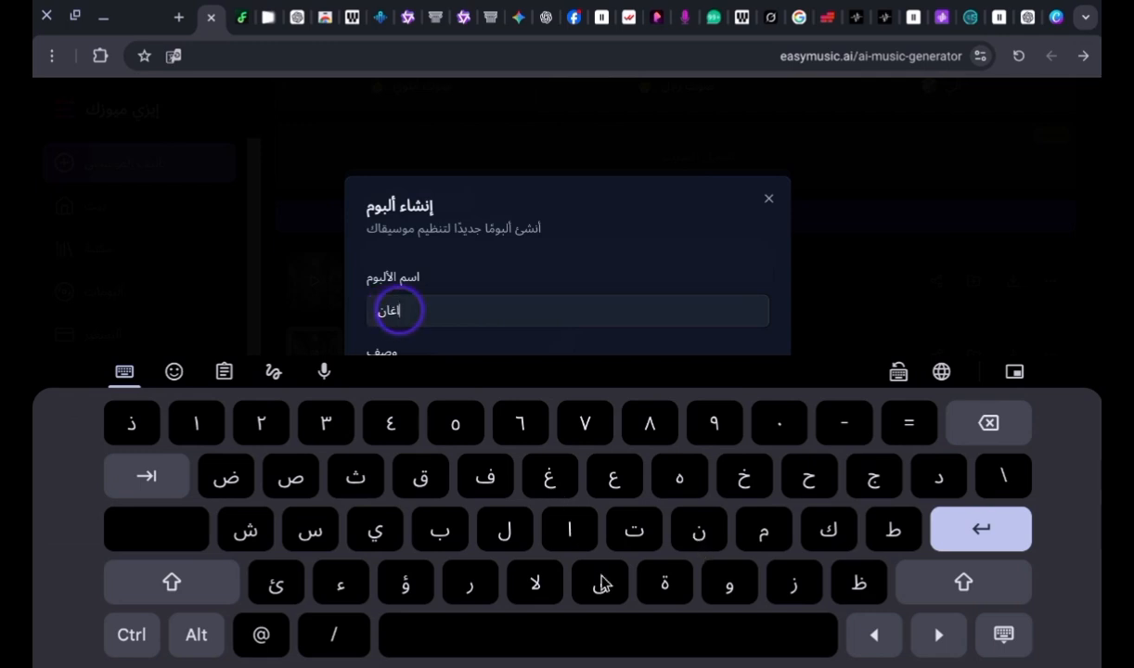
left_click(600, 582)
left_click(630, 625)
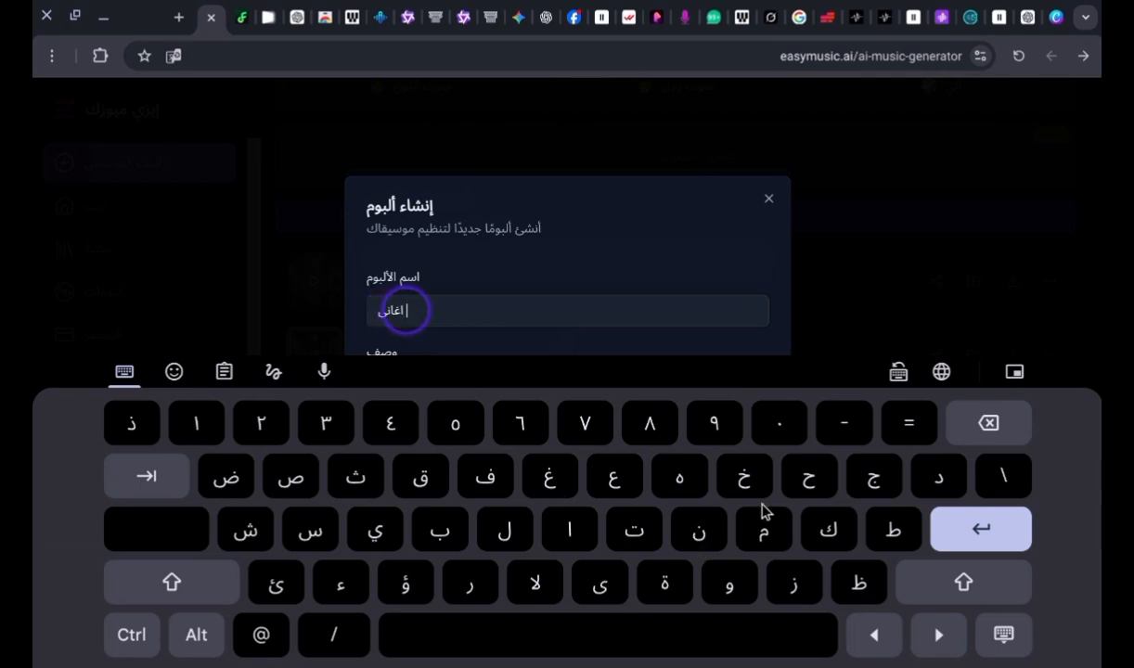
left_click(802, 484)
left_click(774, 563)
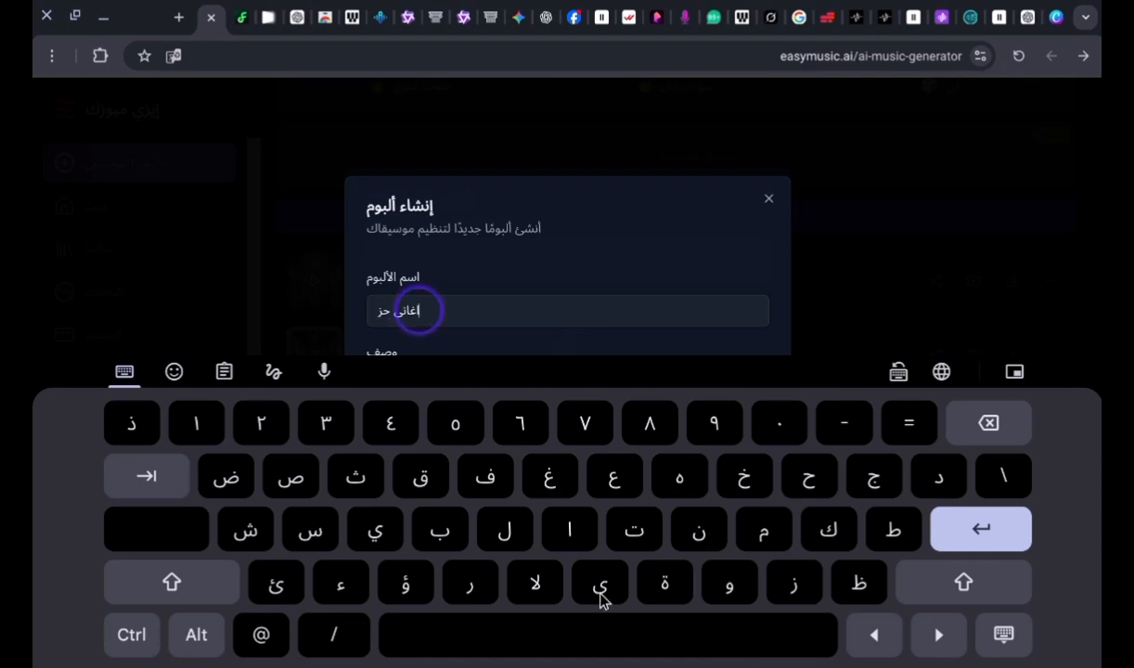
left_click(397, 549)
left_click(694, 531)
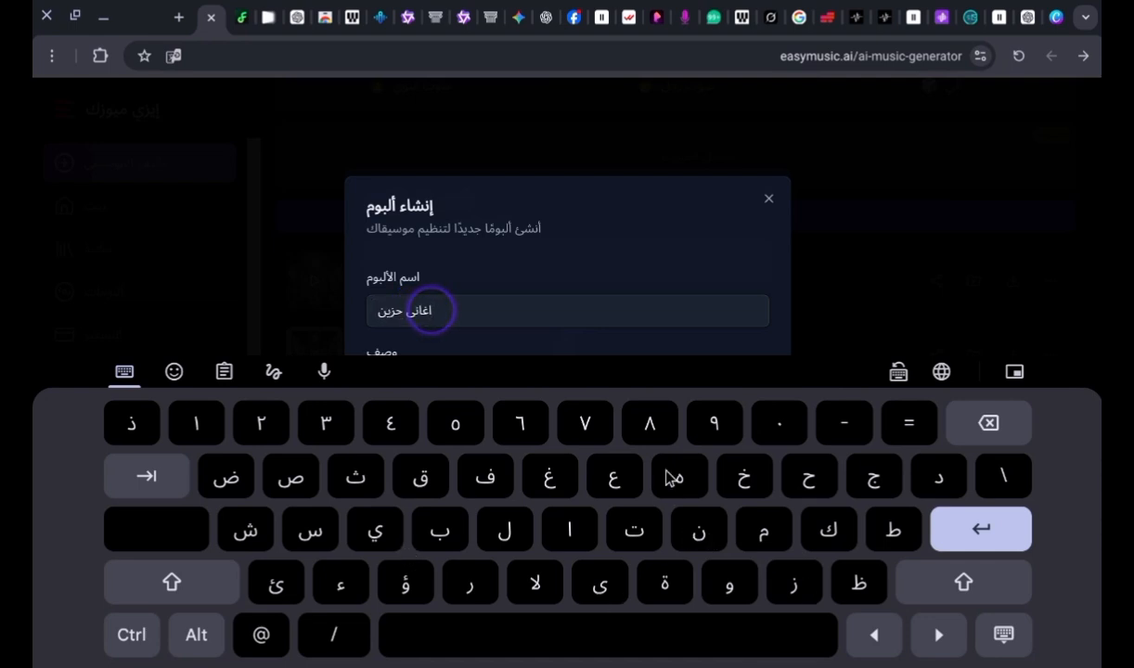
left_click(673, 477)
left_click(1002, 634)
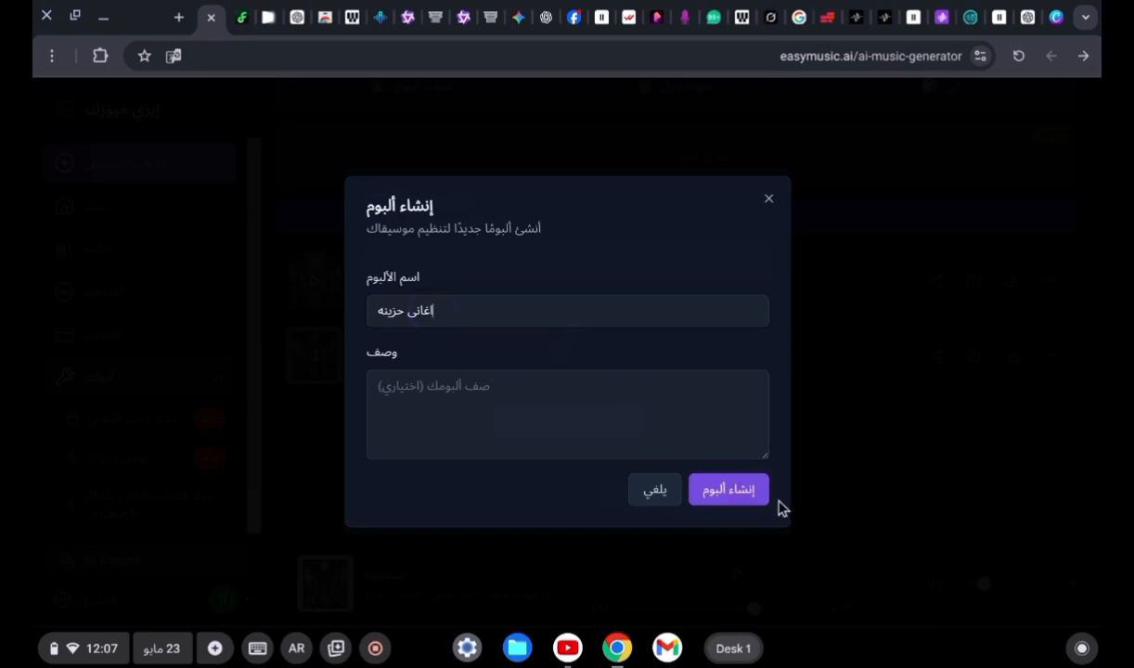
left_click(731, 492)
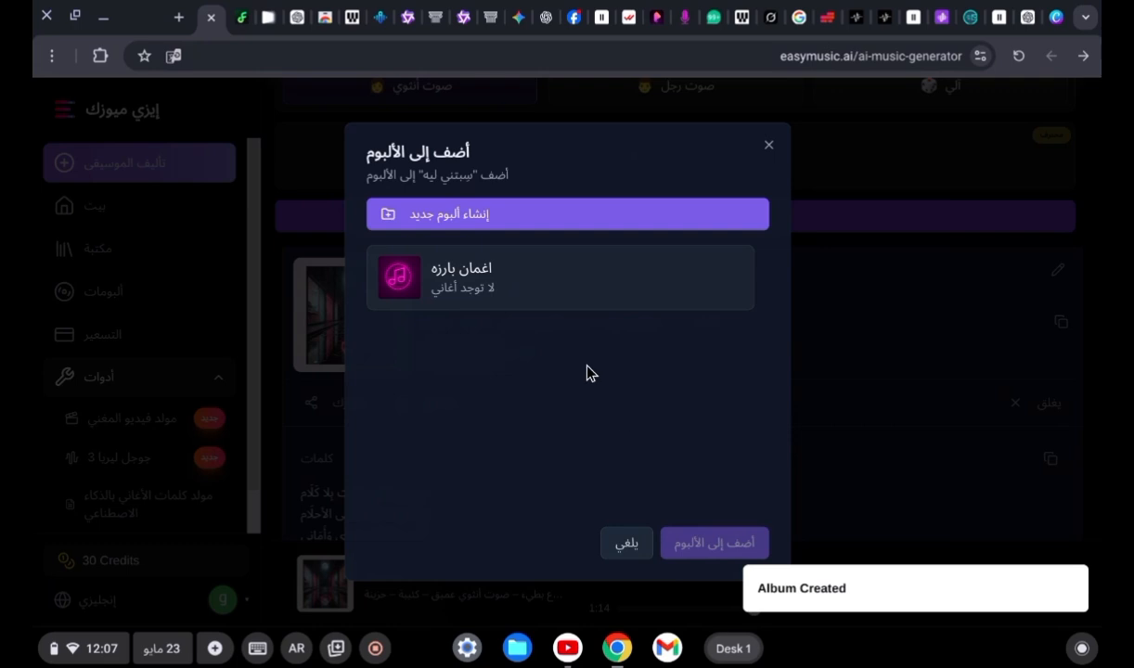
Add the song "سِبتني ليه" to the newly created album and open the albums page.
left_click(513, 272)
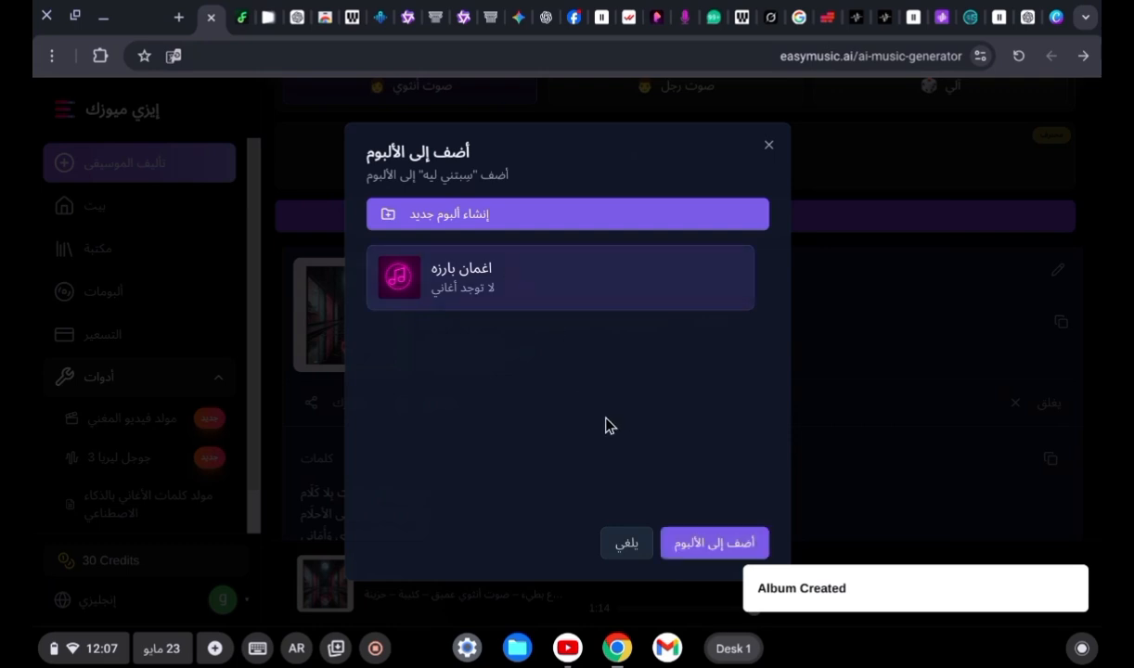
left_click(687, 546)
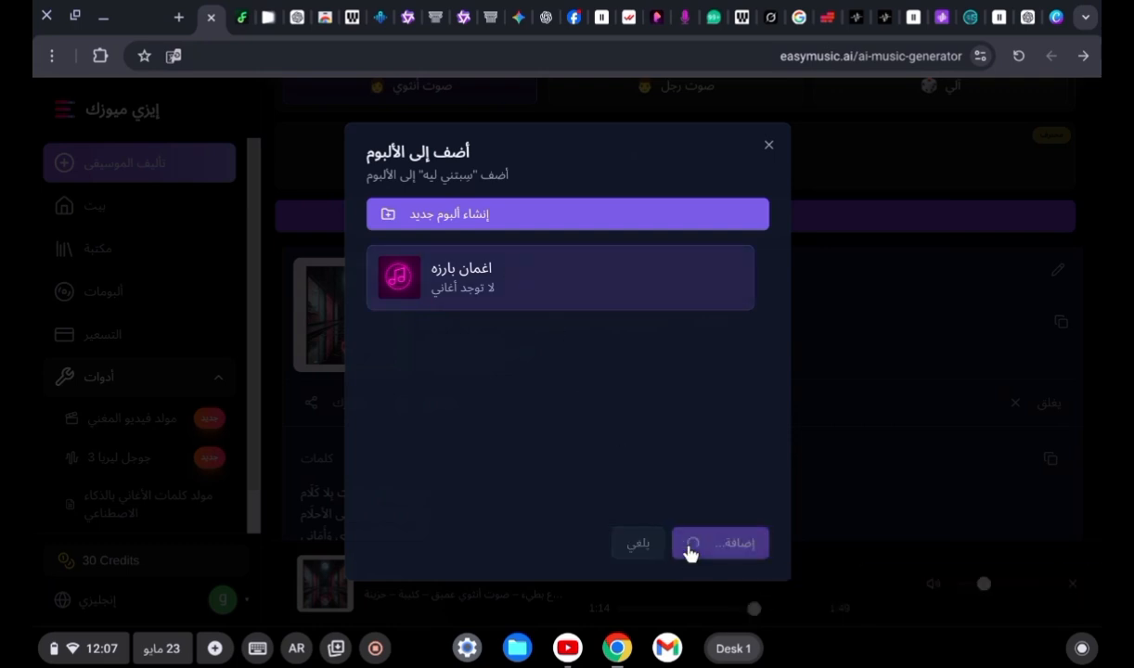
left_click(120, 301)
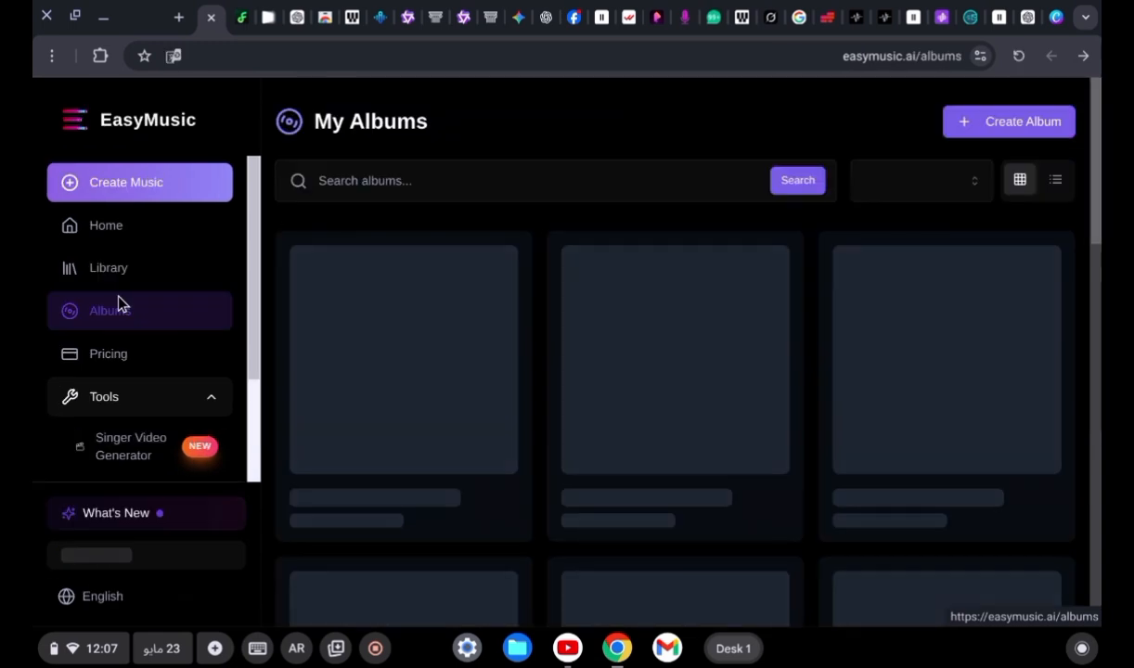